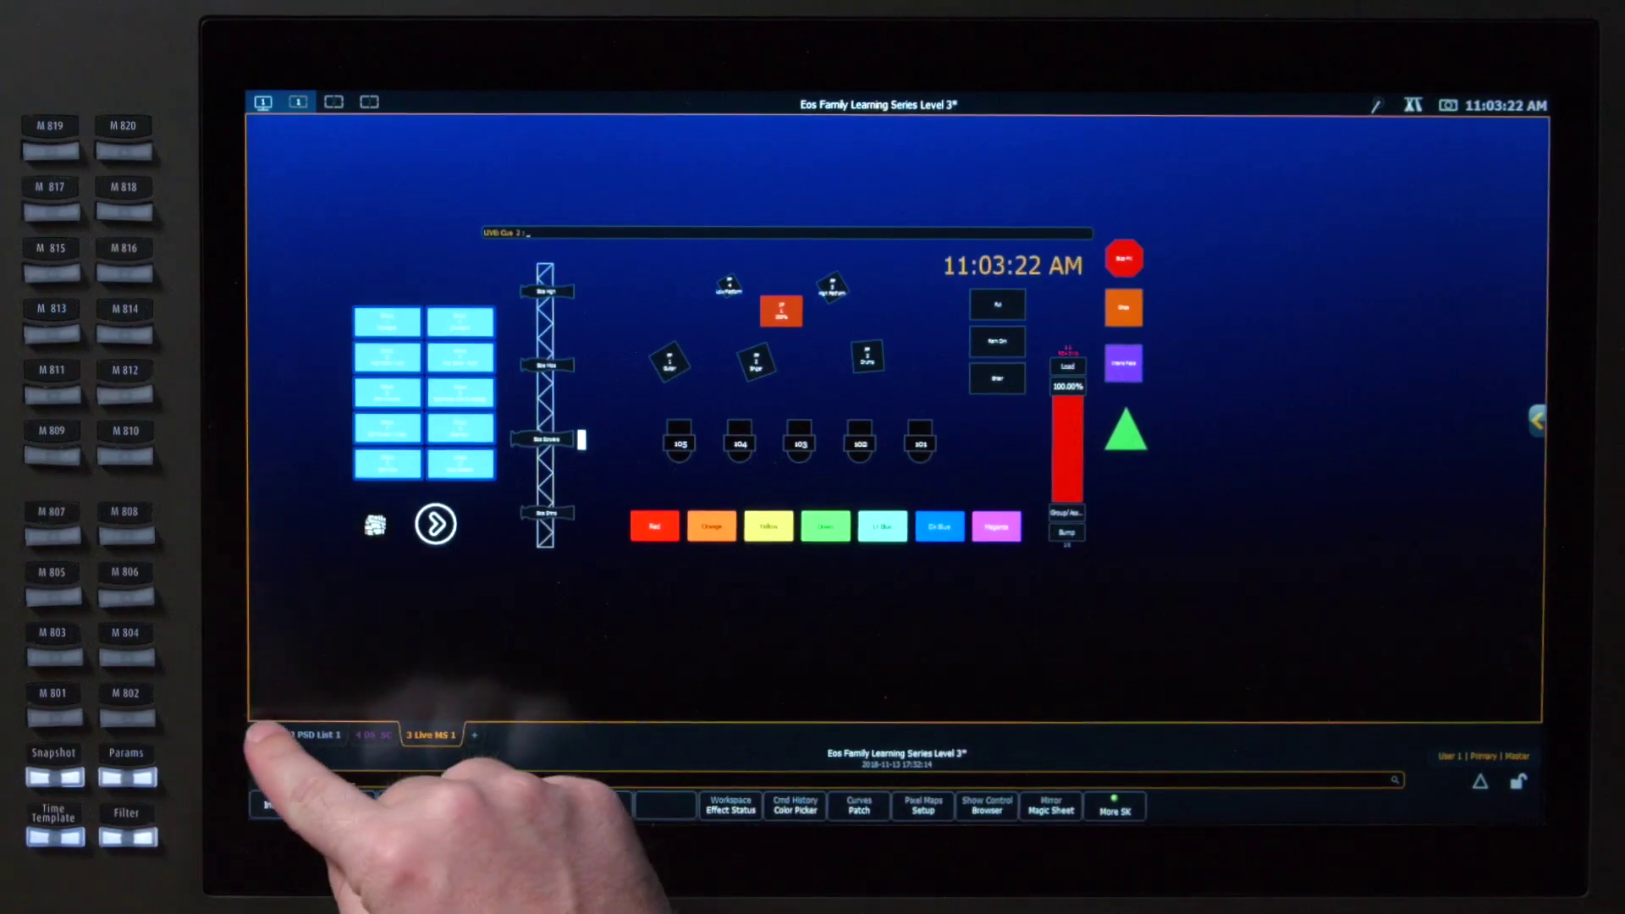
Save the current layout of live magic sheet 1 as View 1 using Add View.
{"action": "left_click", "coordinate": [26, 804]}
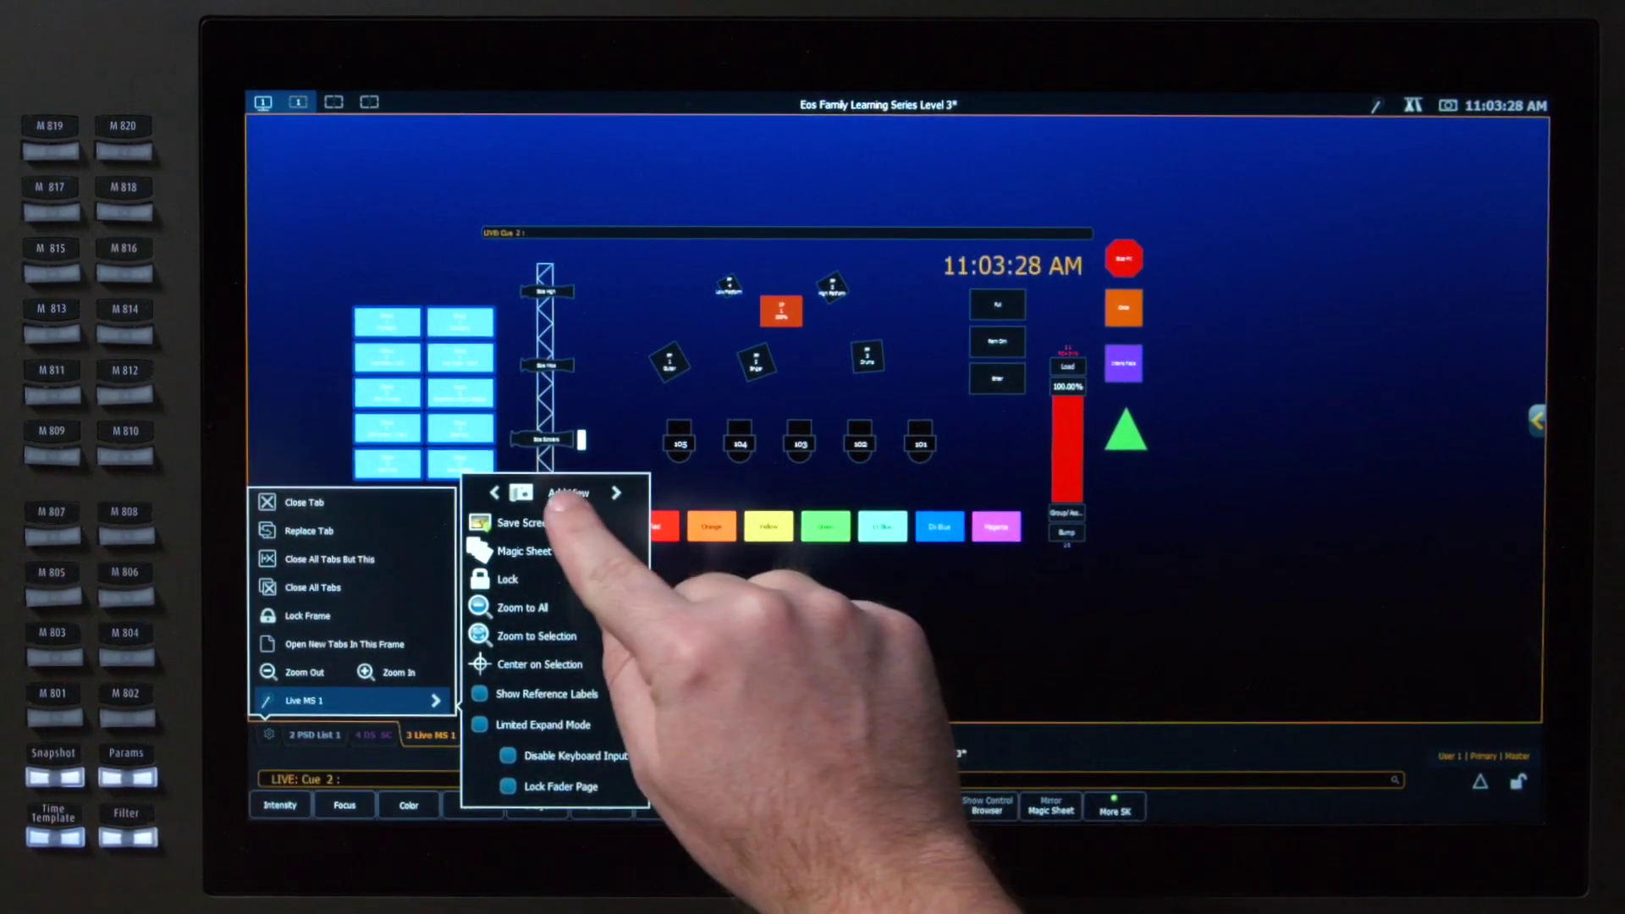
{"action": "left_click", "coordinate": [552, 494]}
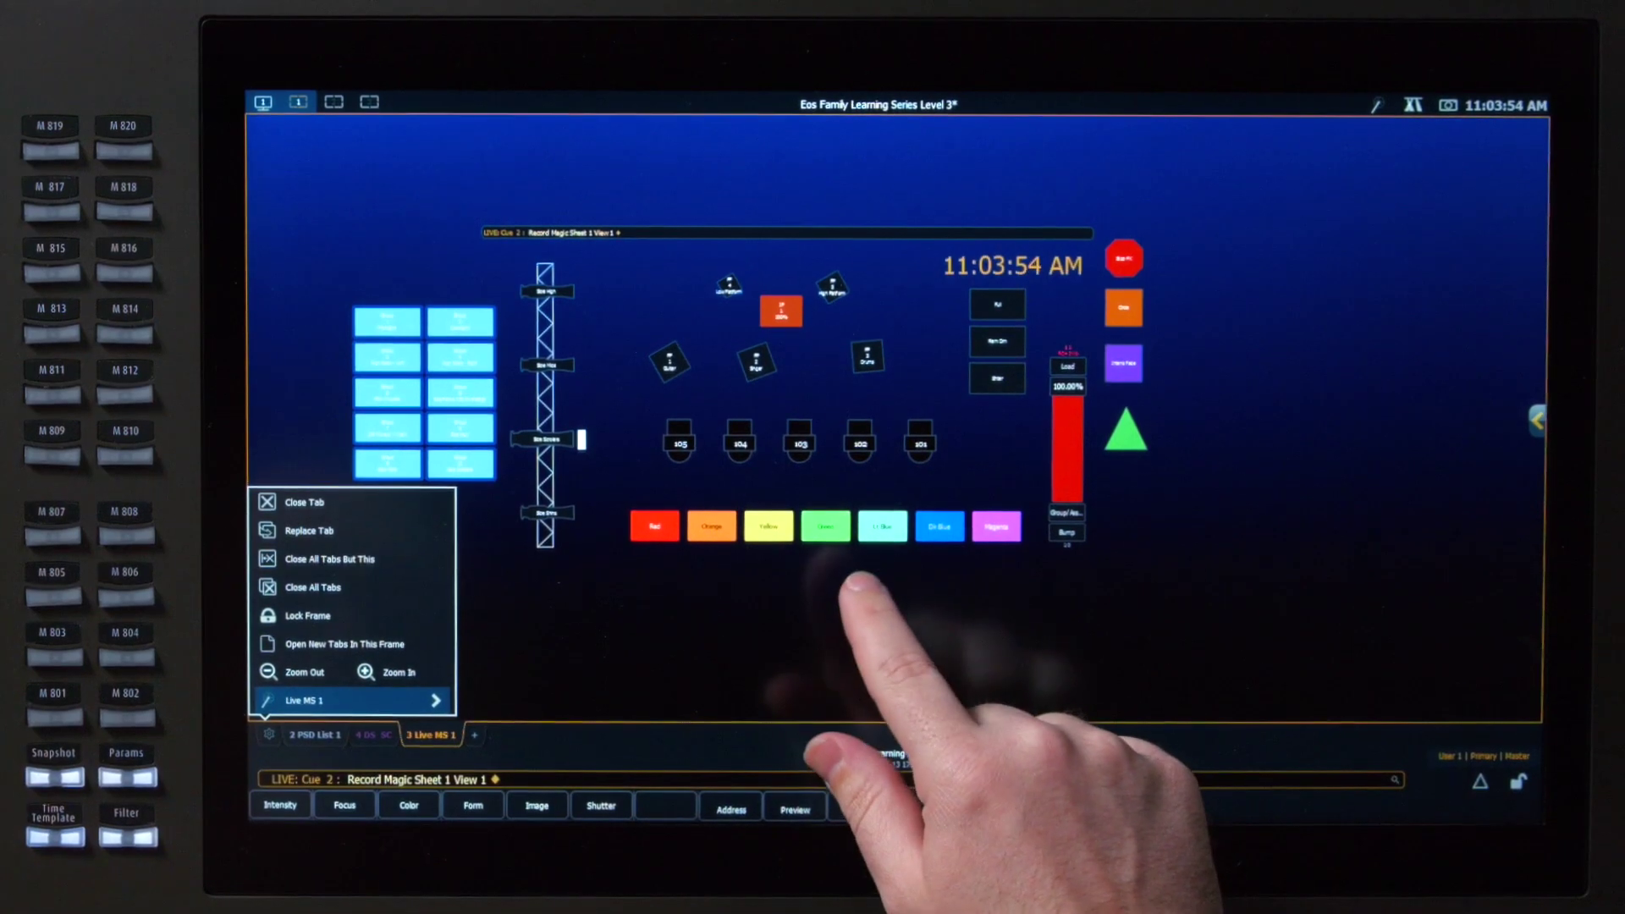
Zoom in on the group buttons and record the close-up as Magic Sheet 1 View 2.
{"action": "left_click", "coordinate": [764, 640]}
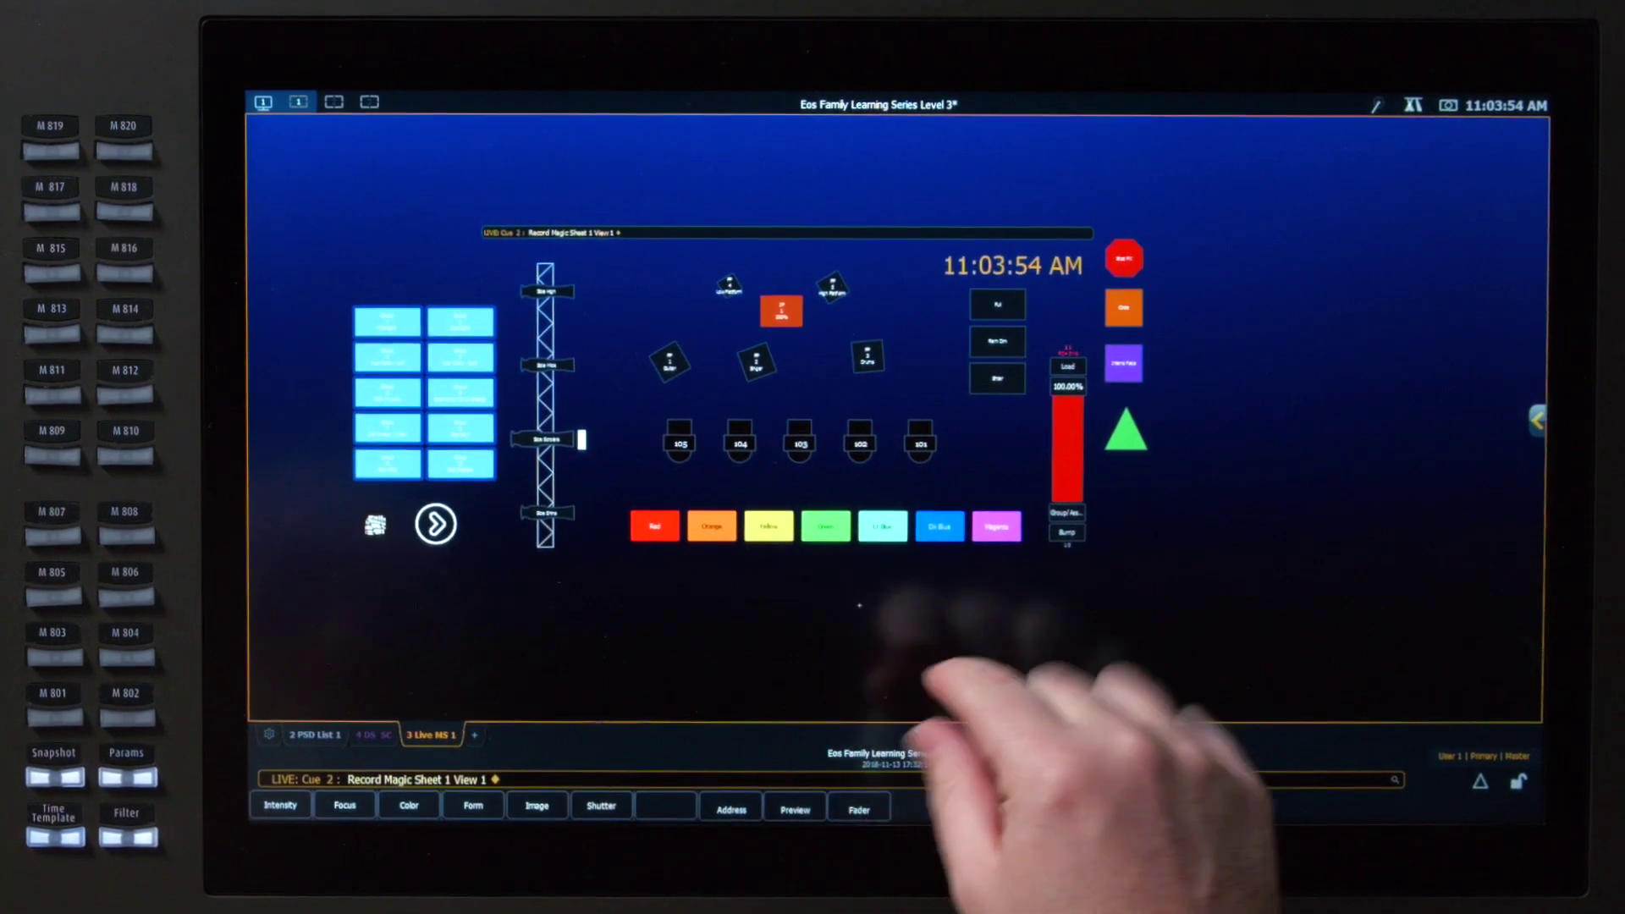
{"action": "scroll", "coordinate": [542, 356], "scroll_direction": "up", "scroll_amount": 5}
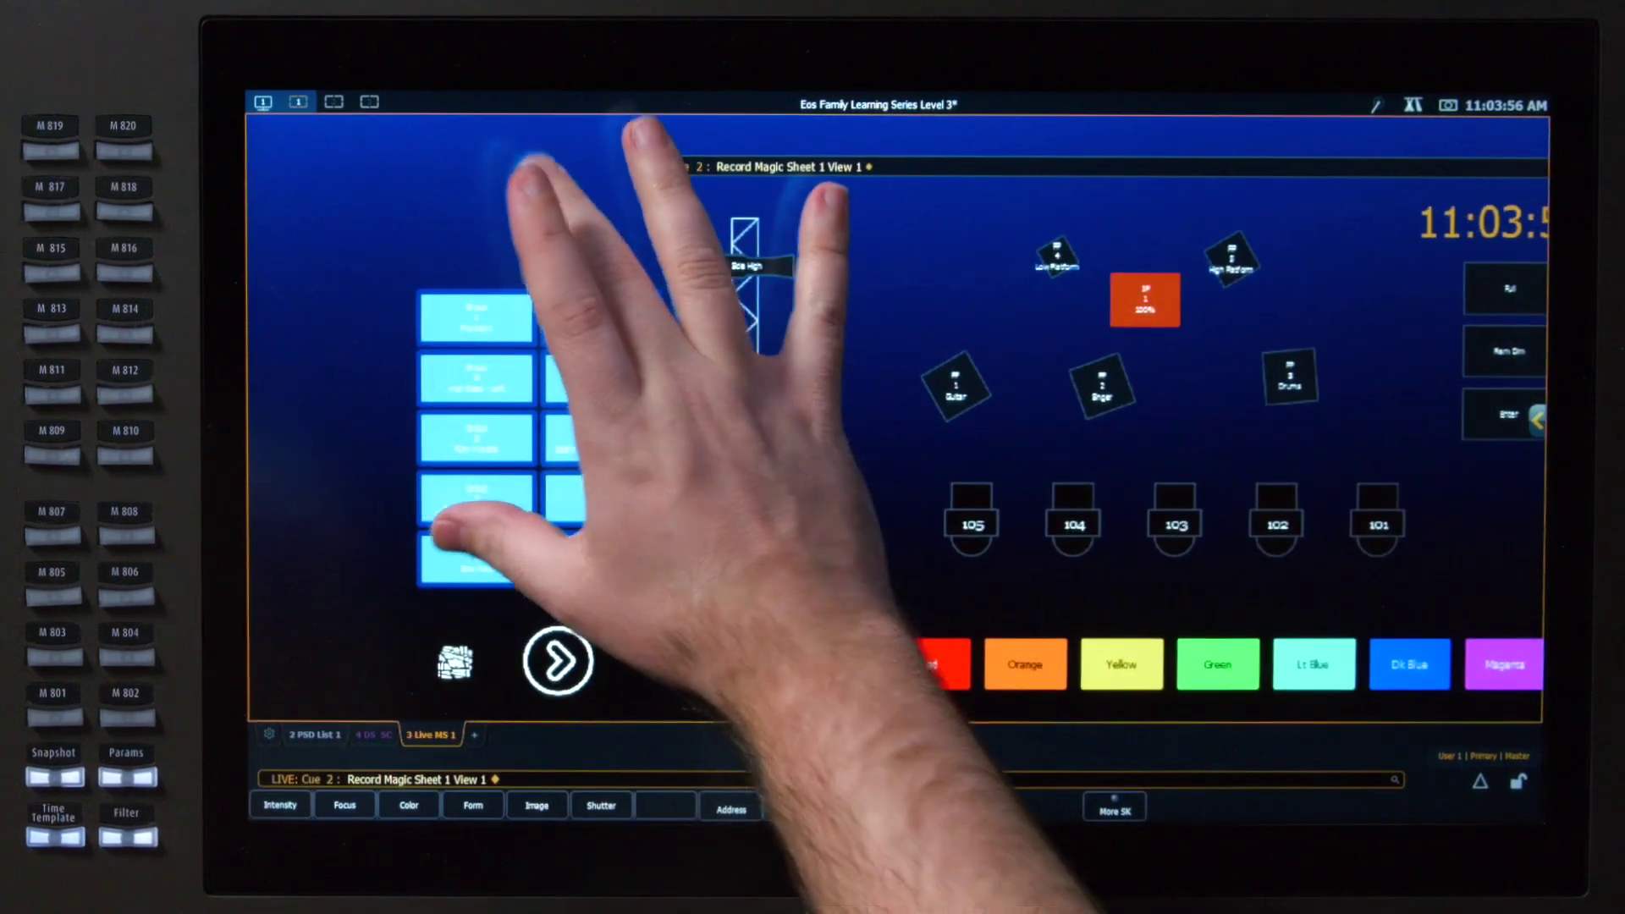
{"action": "scroll", "coordinate": [762, 423], "scroll_direction": "up", "scroll_amount": 5}
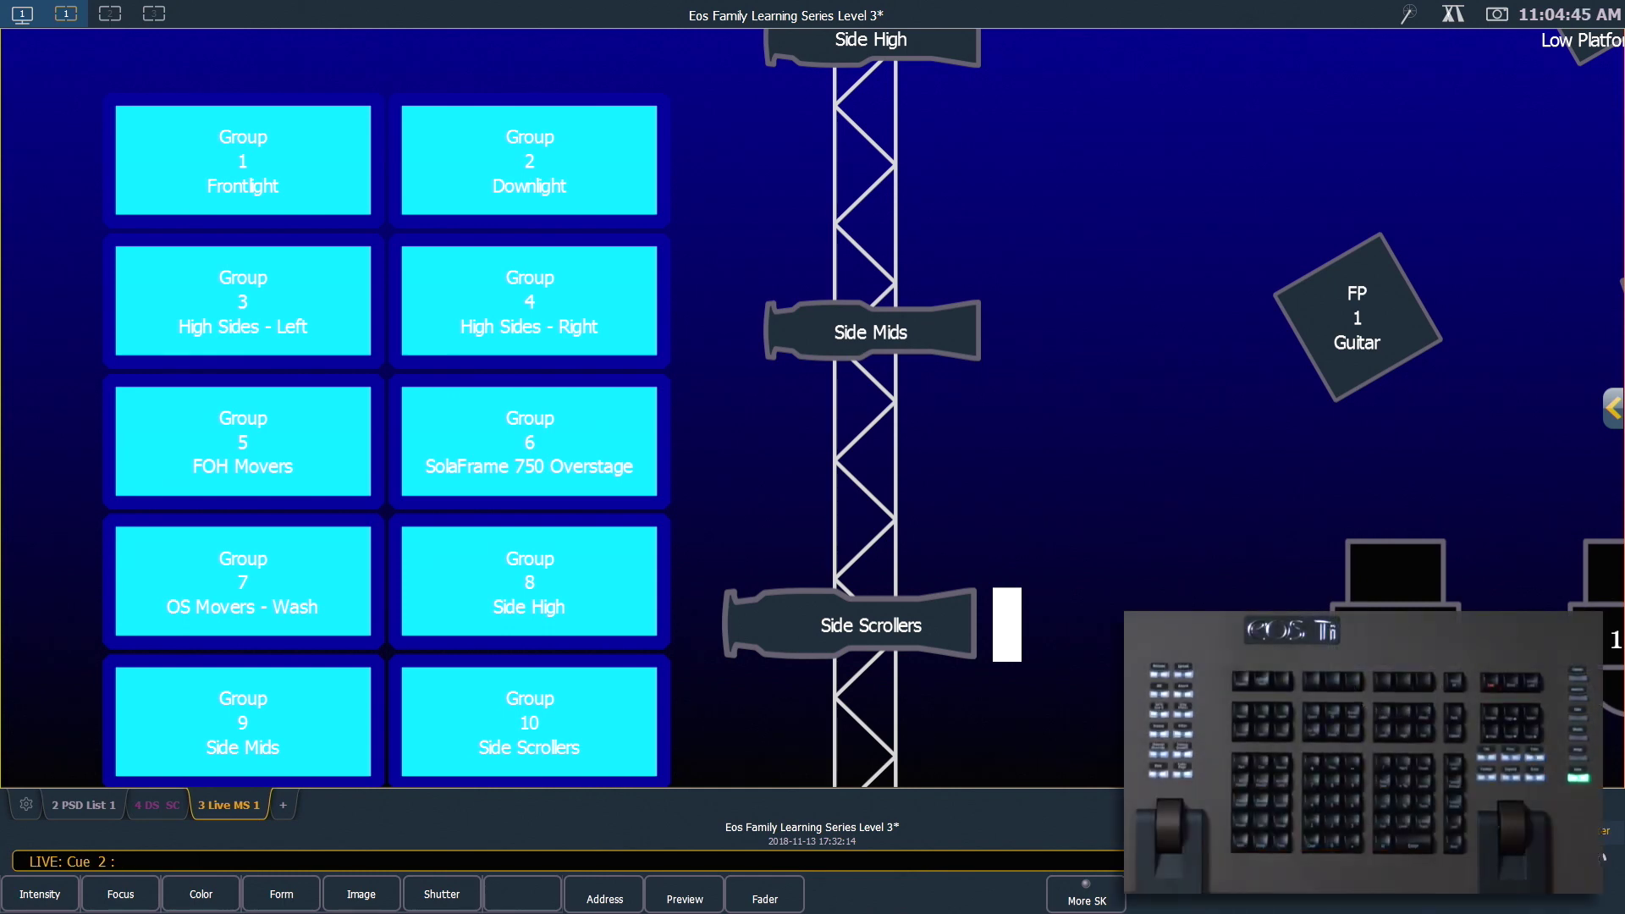
{"action": "key", "text": "r"}
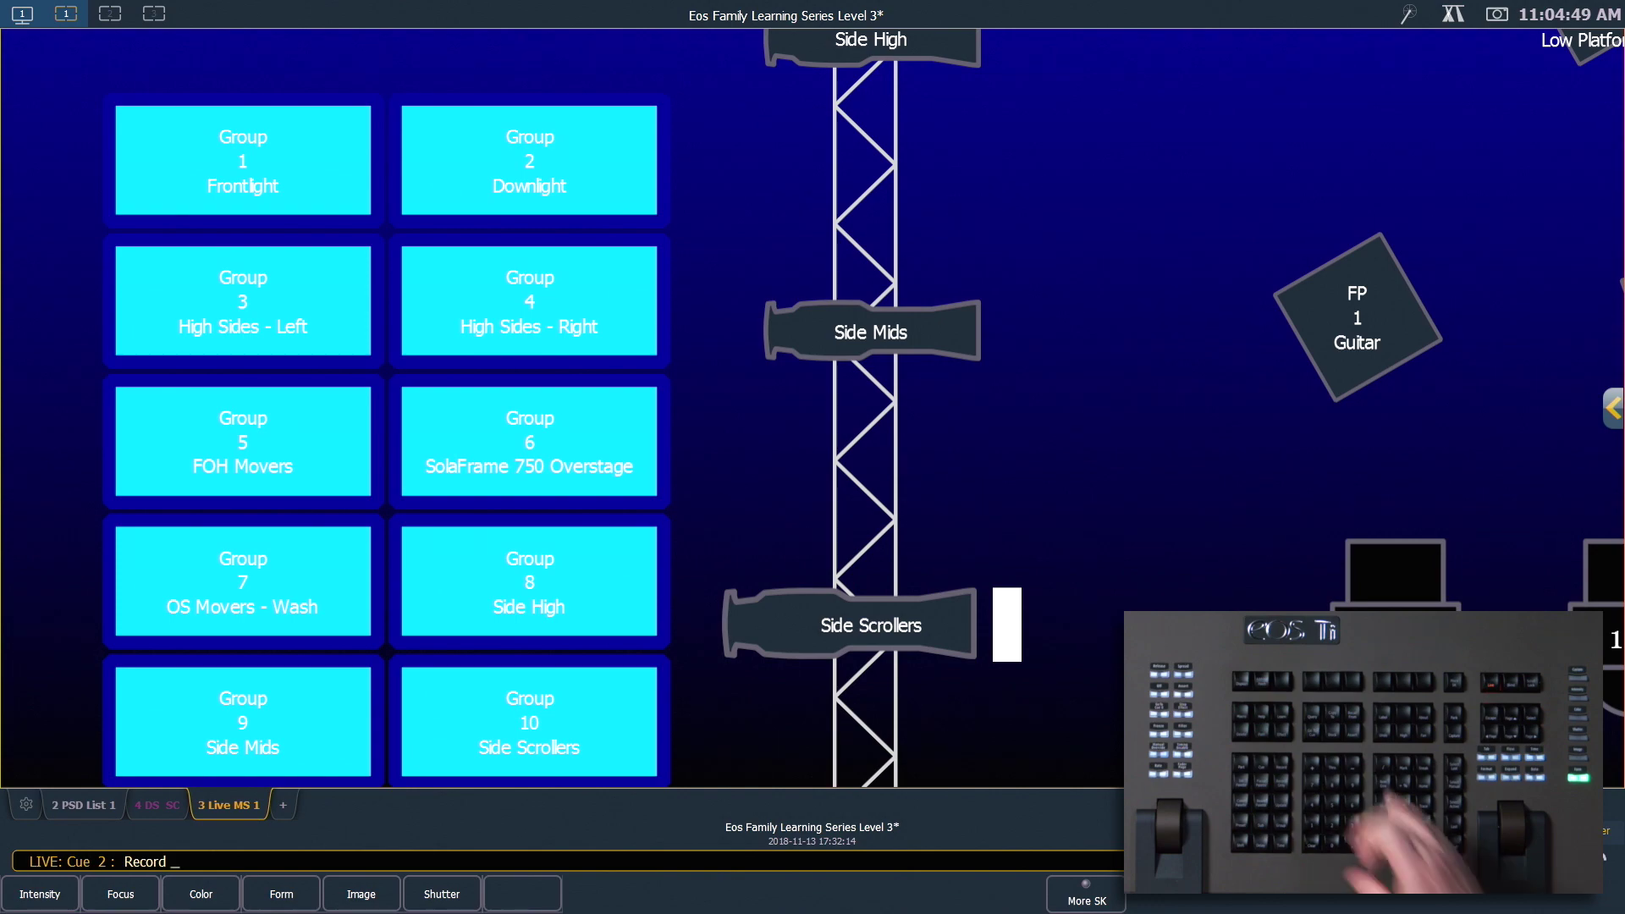
{"action": "key", "text": "alt+d"}
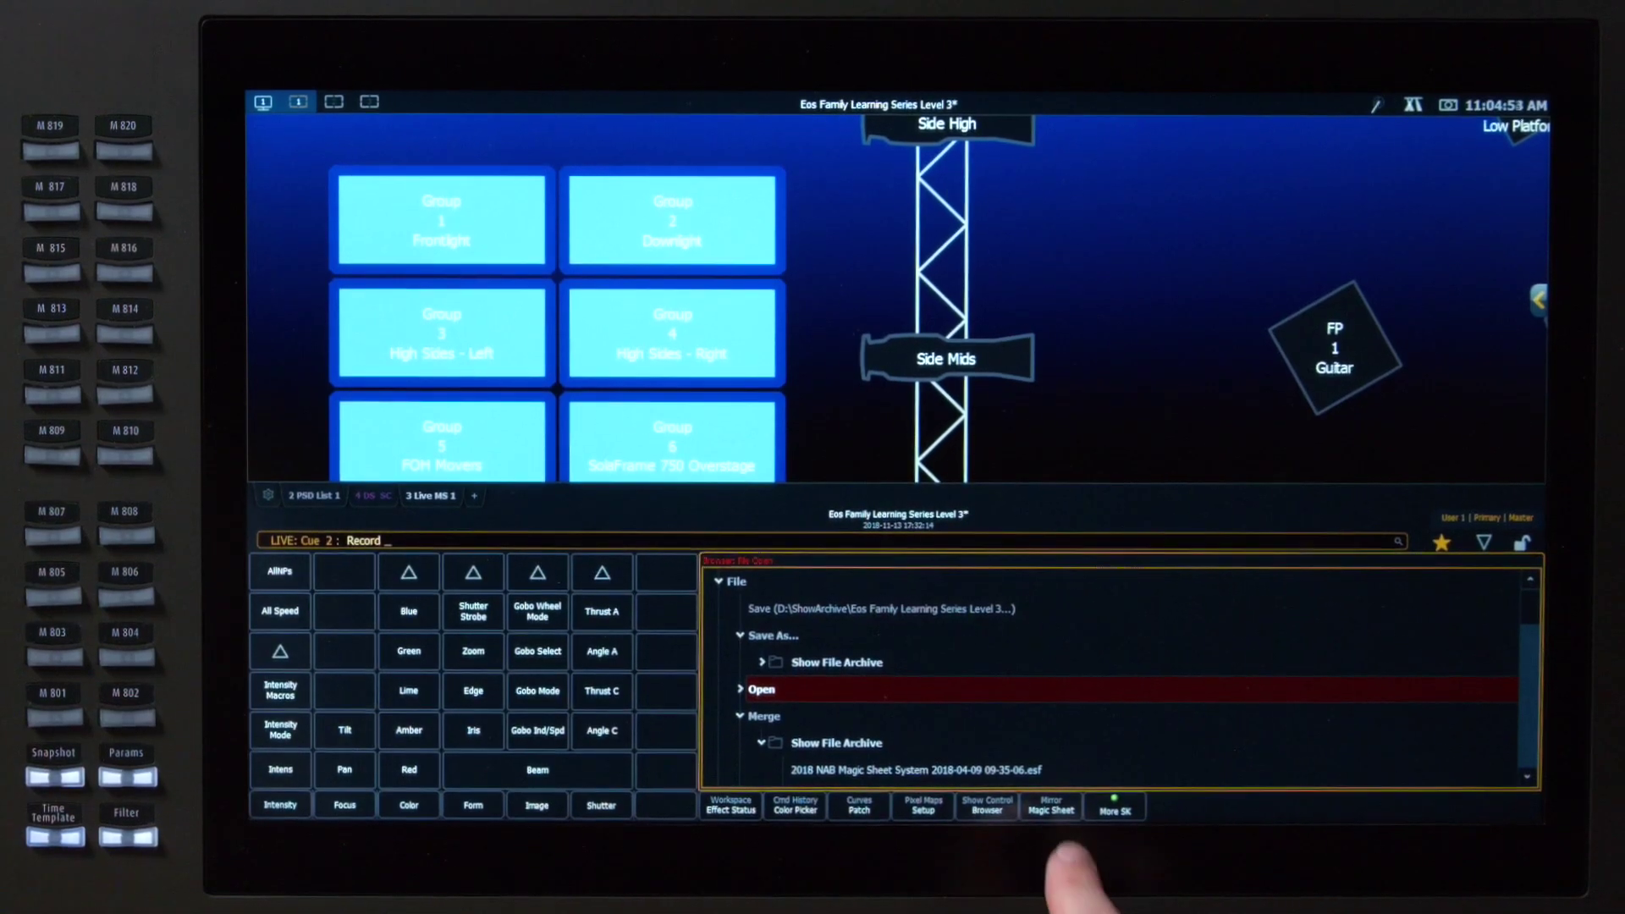
{"action": "left_click", "coordinate": [1050, 806]}
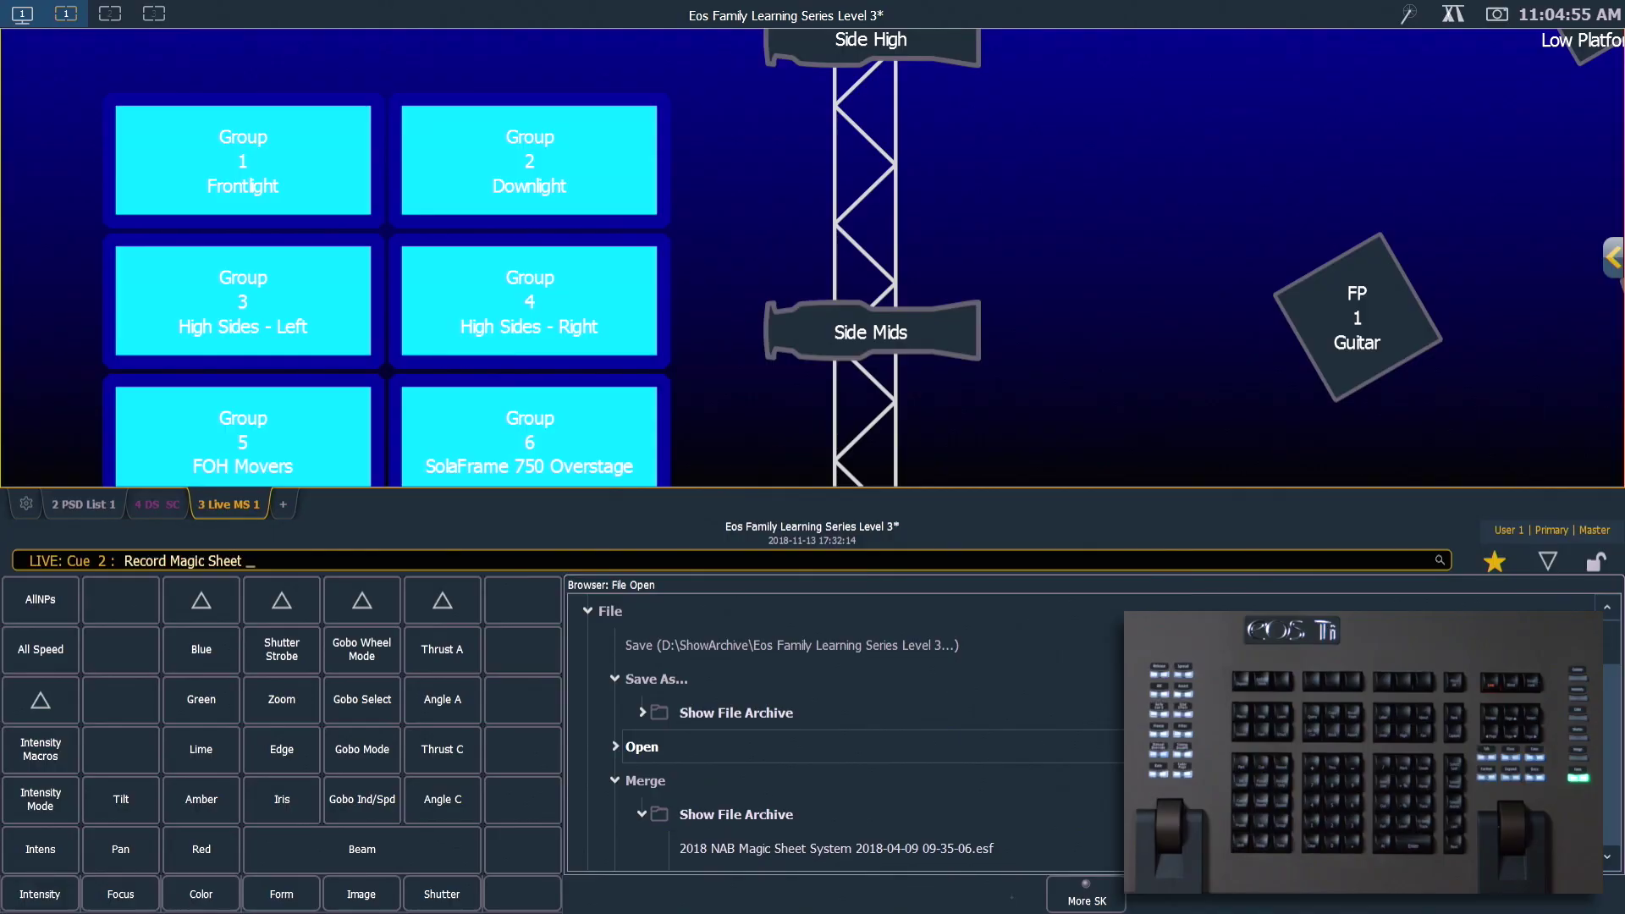
{"action": "type", "text": "1 View 2"}
{"action": "key", "text": "Return"}
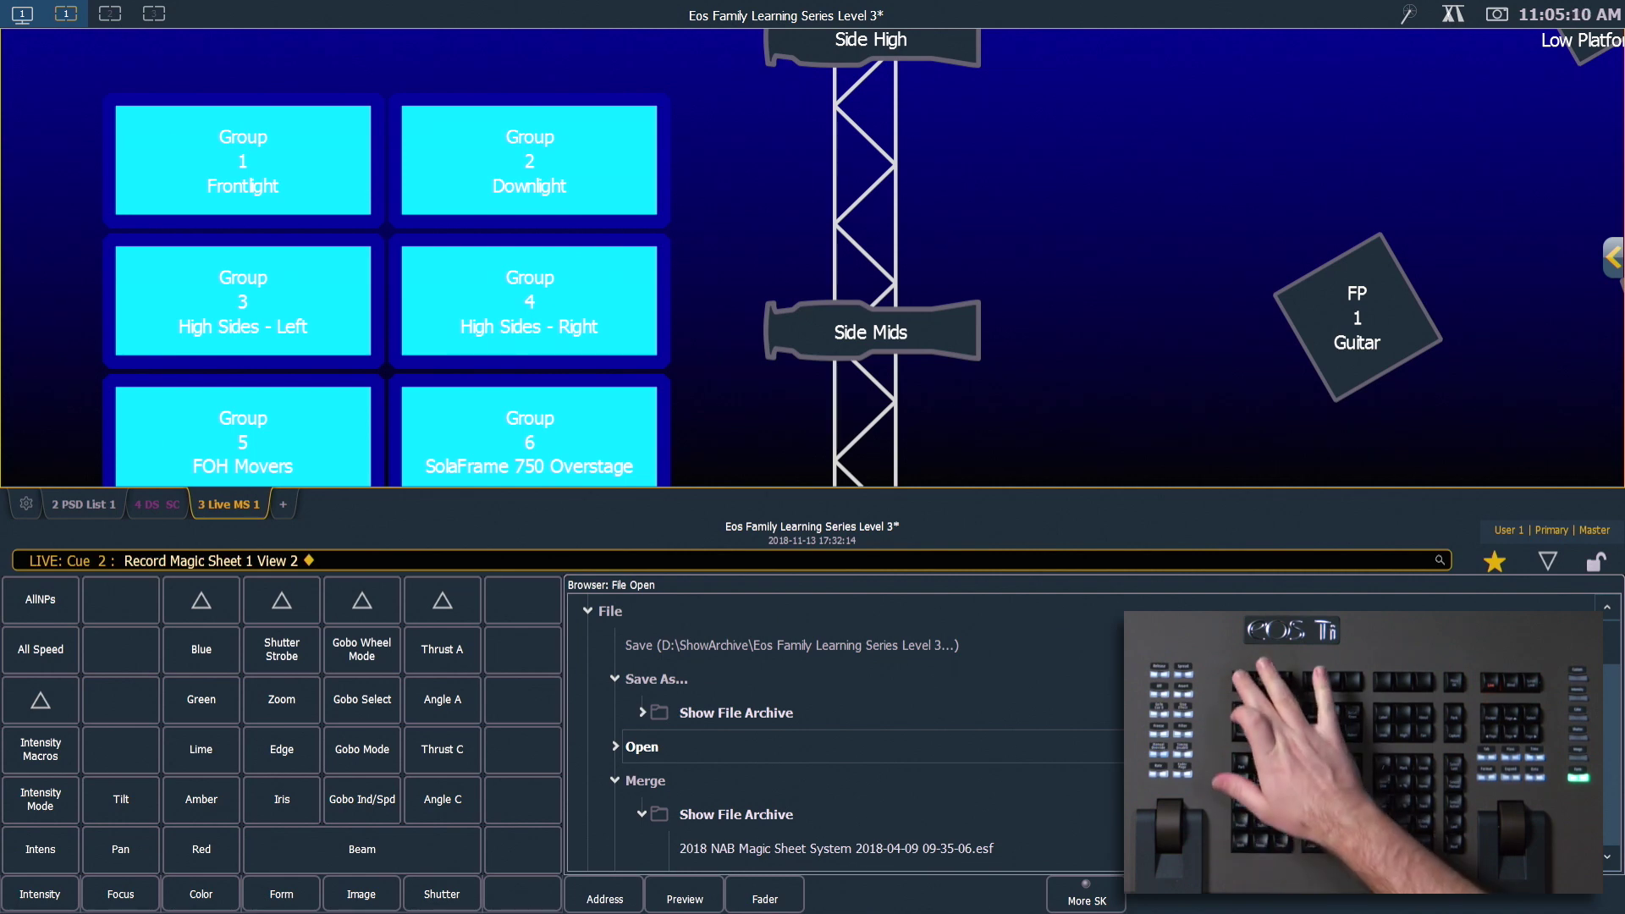
{"action": "left_click", "coordinate": [641, 746]}
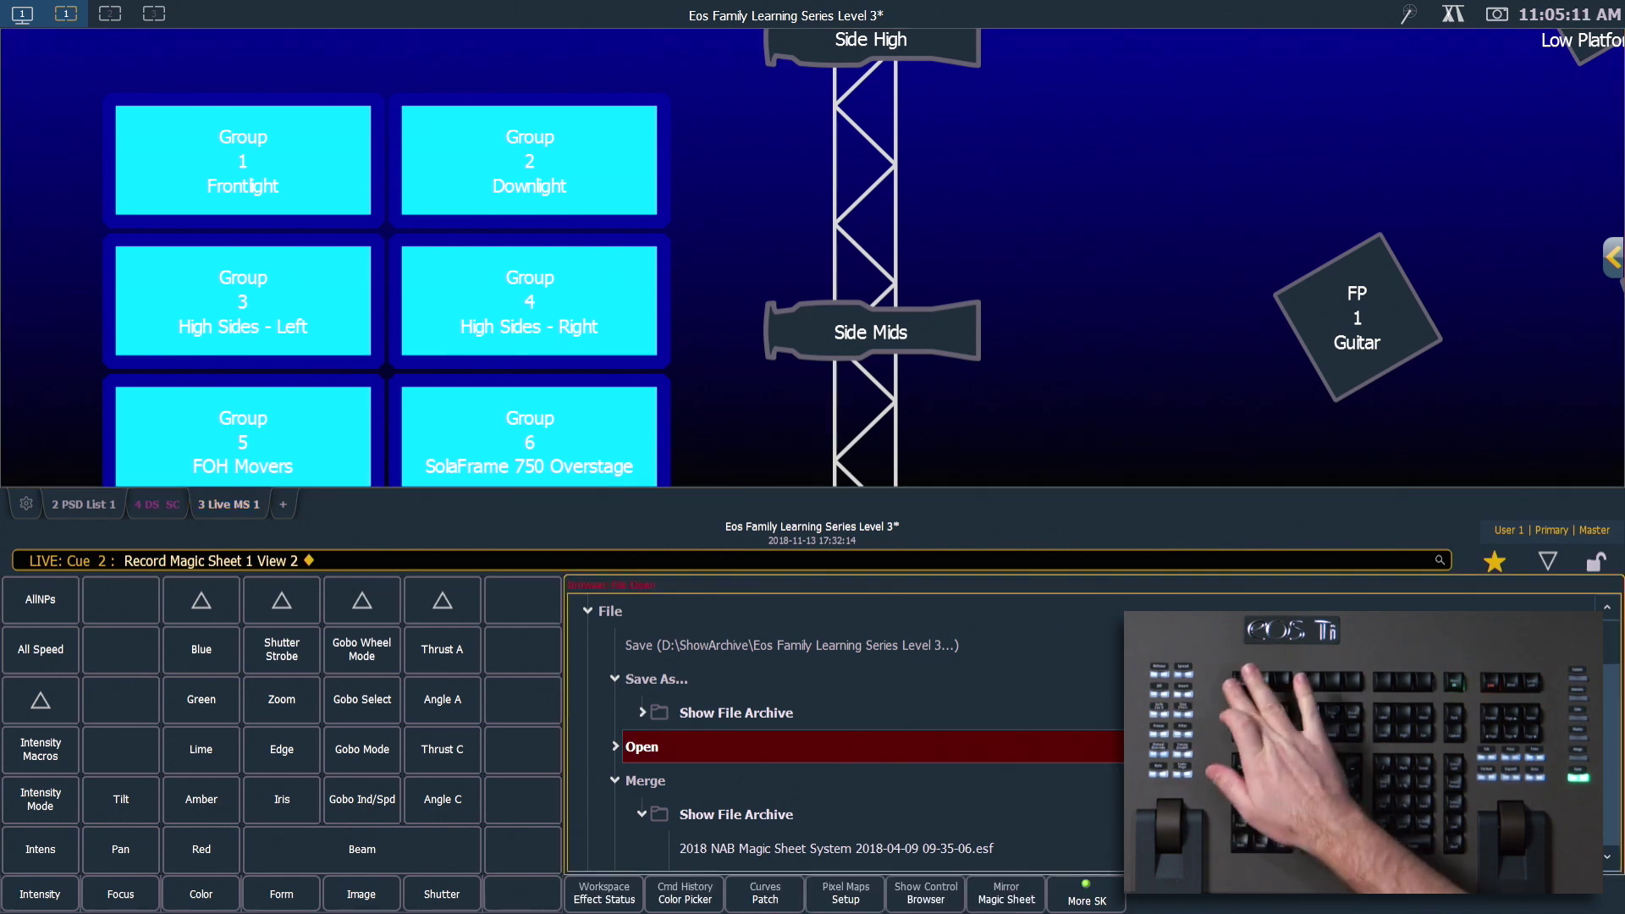
Toggle magic sheet 1 between View 1 and View 2, ending on the zoomed-out View 1.
{"action": "key", "text": "Escape"}
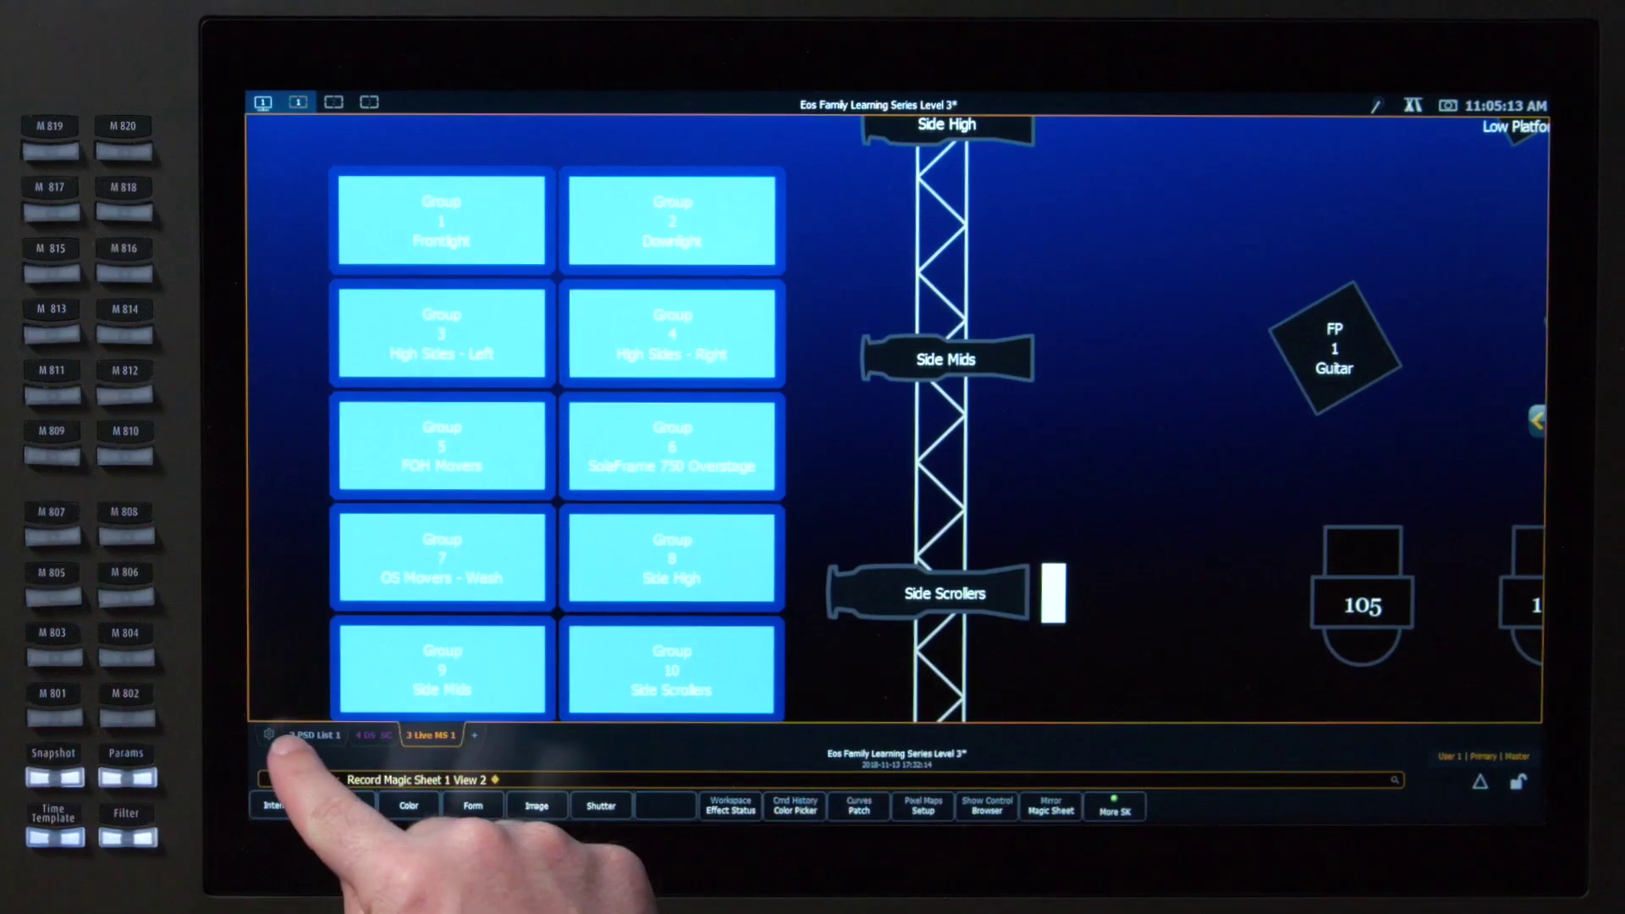
{"action": "left_click", "coordinate": [26, 805]}
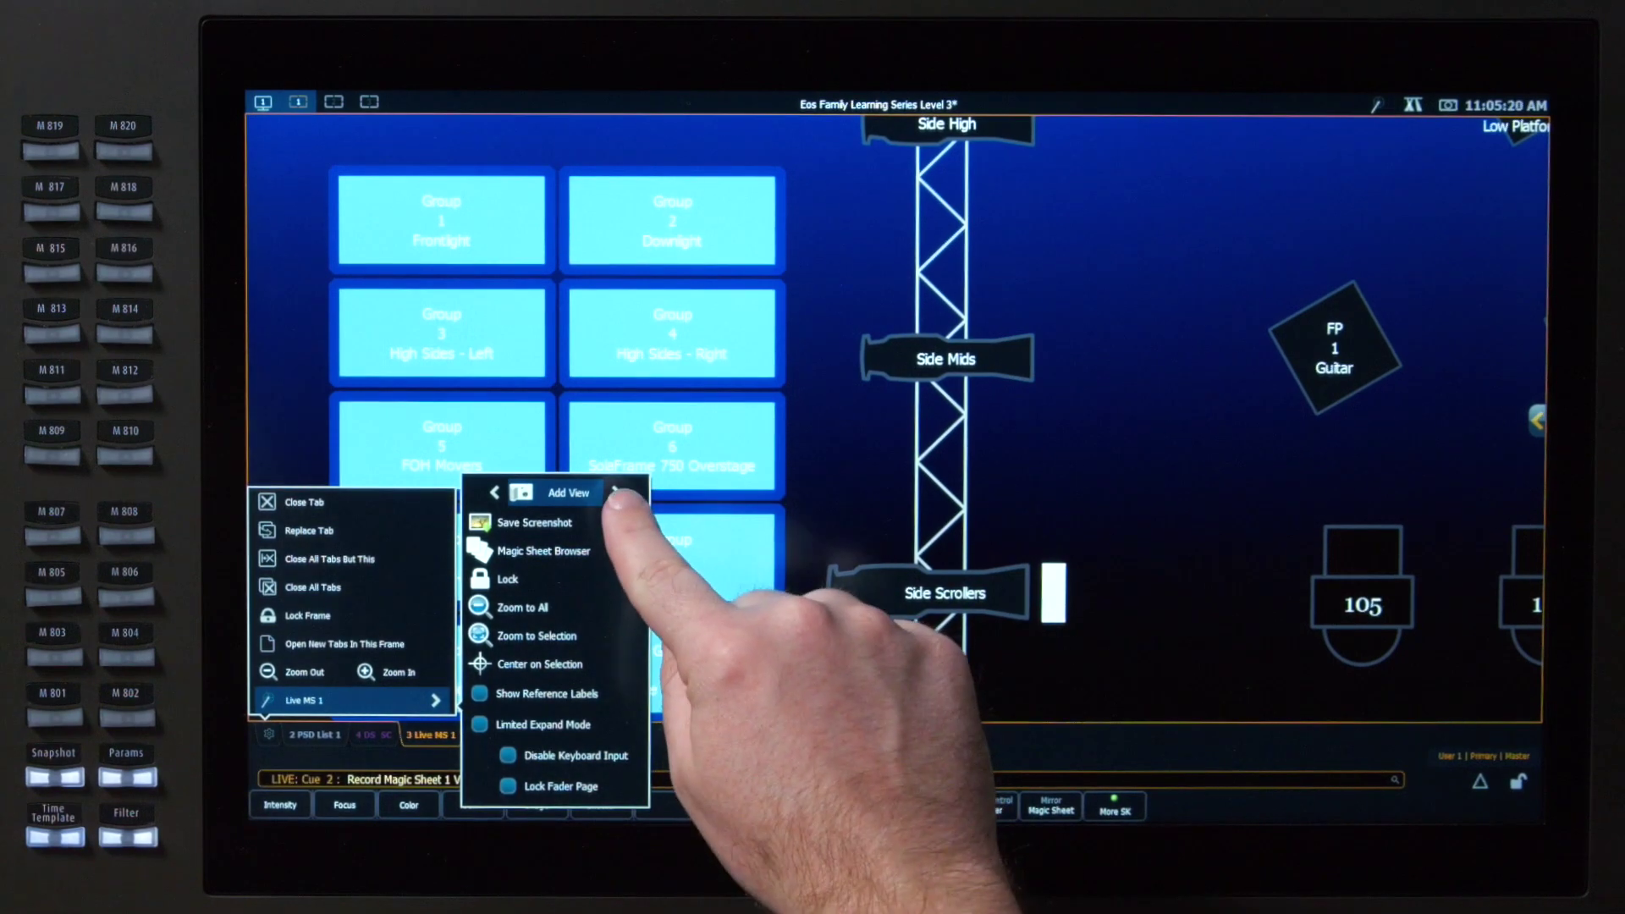
{"action": "left_click", "coordinate": [616, 492]}
{"action": "left_click", "coordinate": [616, 493]}
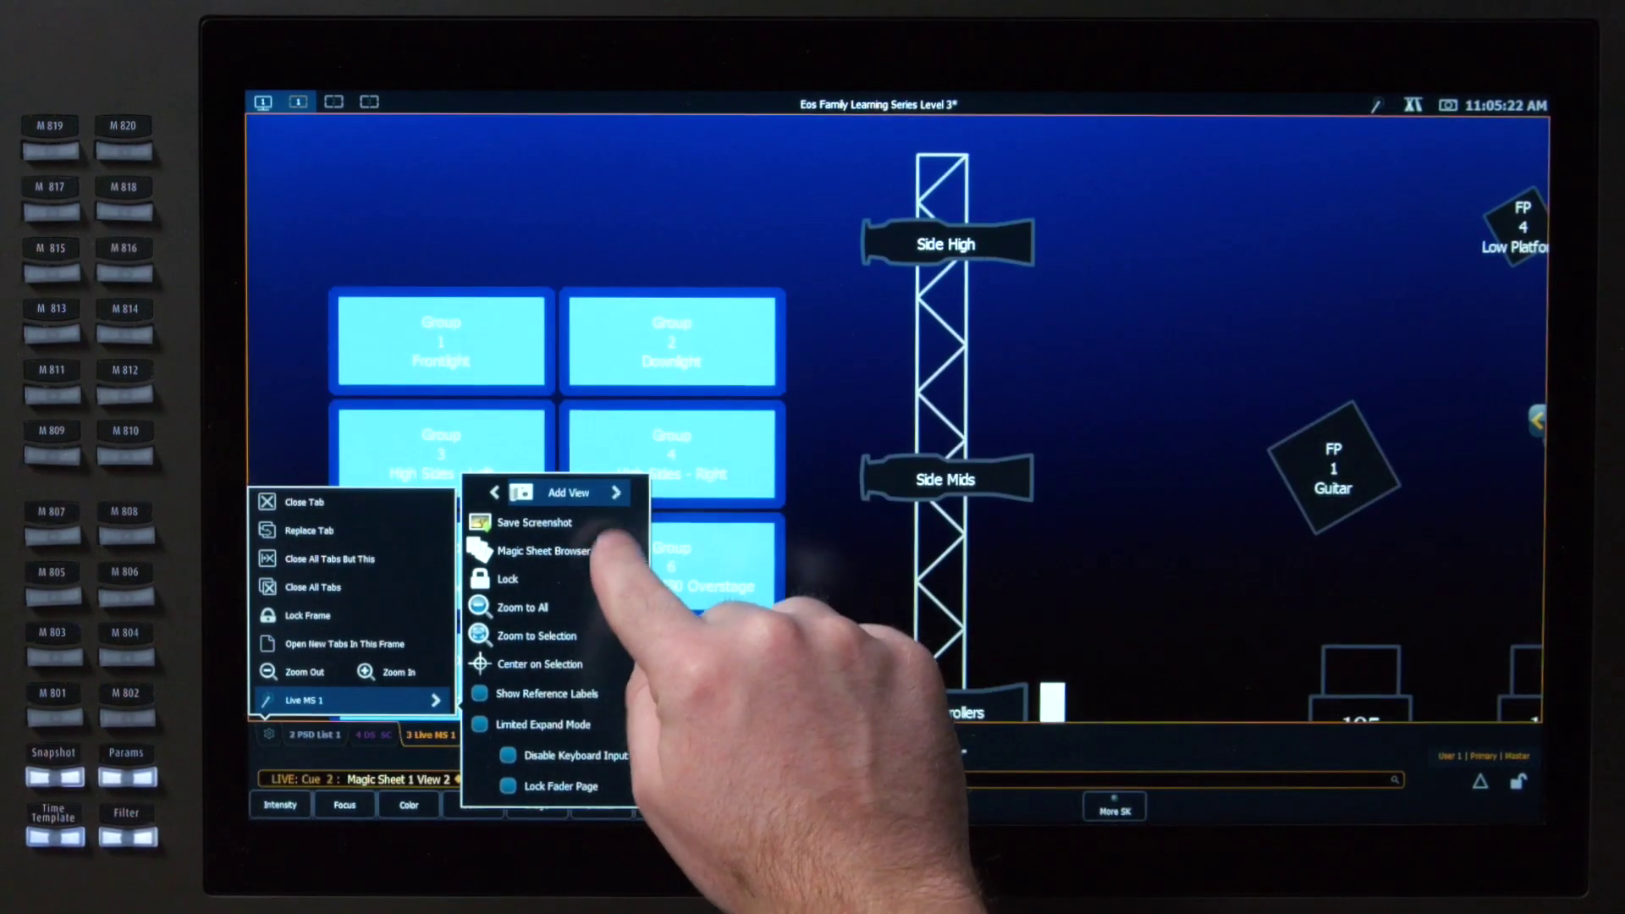
{"action": "left_click", "coordinate": [616, 492]}
{"action": "left_click", "coordinate": [616, 493]}
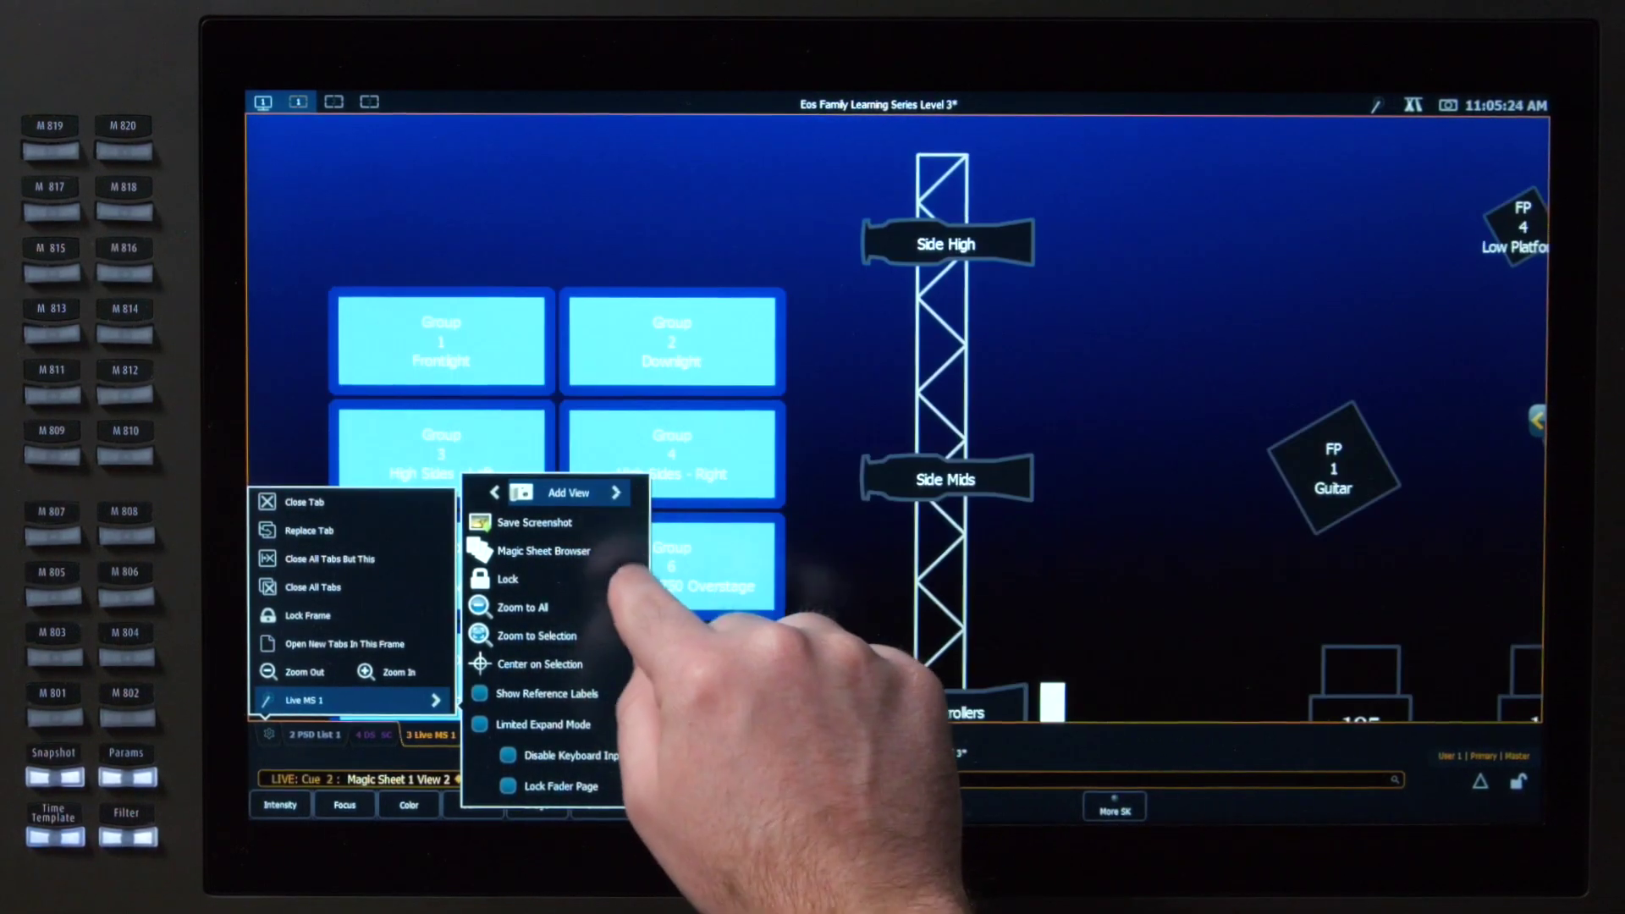
{"action": "left_click", "coordinate": [616, 492]}
{"action": "left_click", "coordinate": [616, 493]}
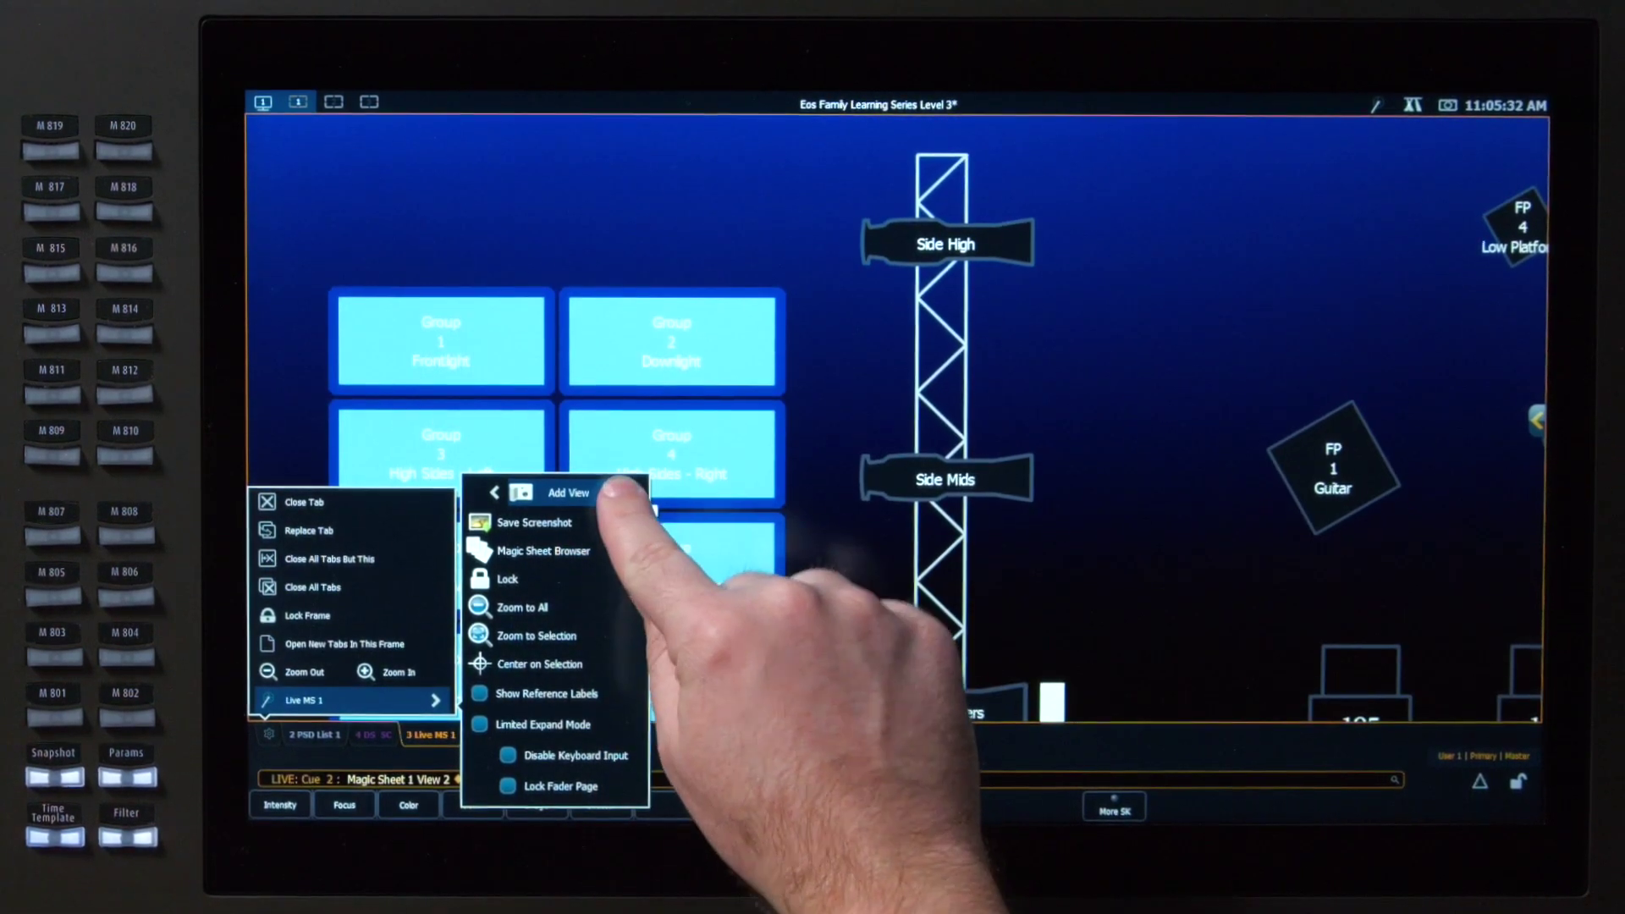
{"action": "left_click", "coordinate": [616, 492]}
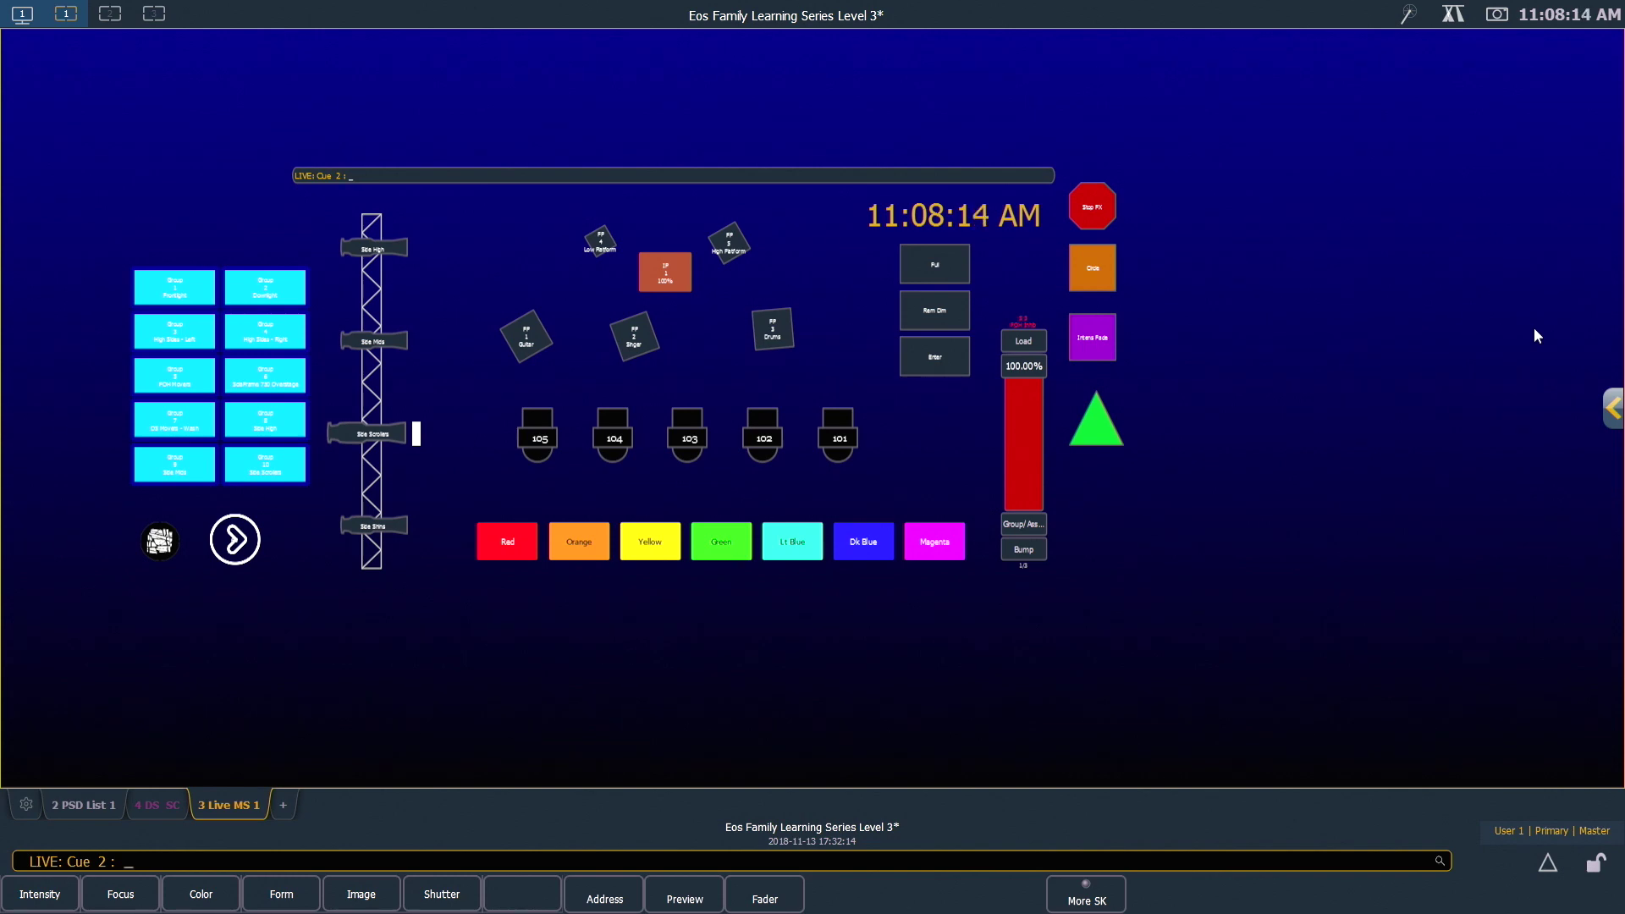
Create a new blank magic sheet 2 from the Magic Sheet Browser.
{"action": "left_click", "coordinate": [33, 801]}
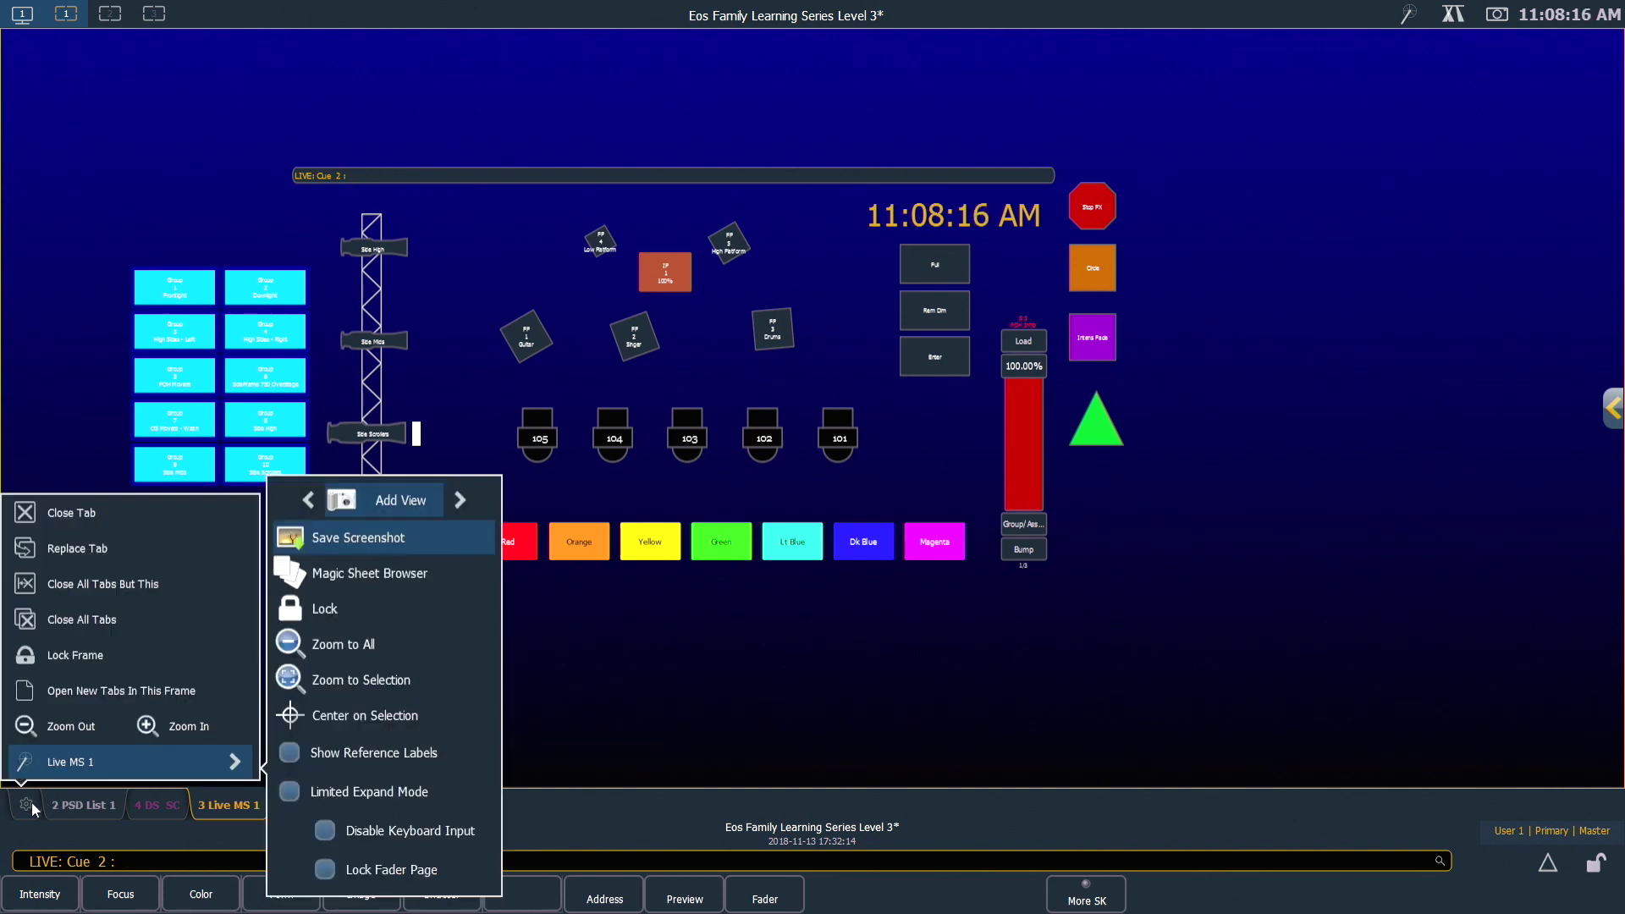
{"action": "left_click", "coordinate": [394, 577]}
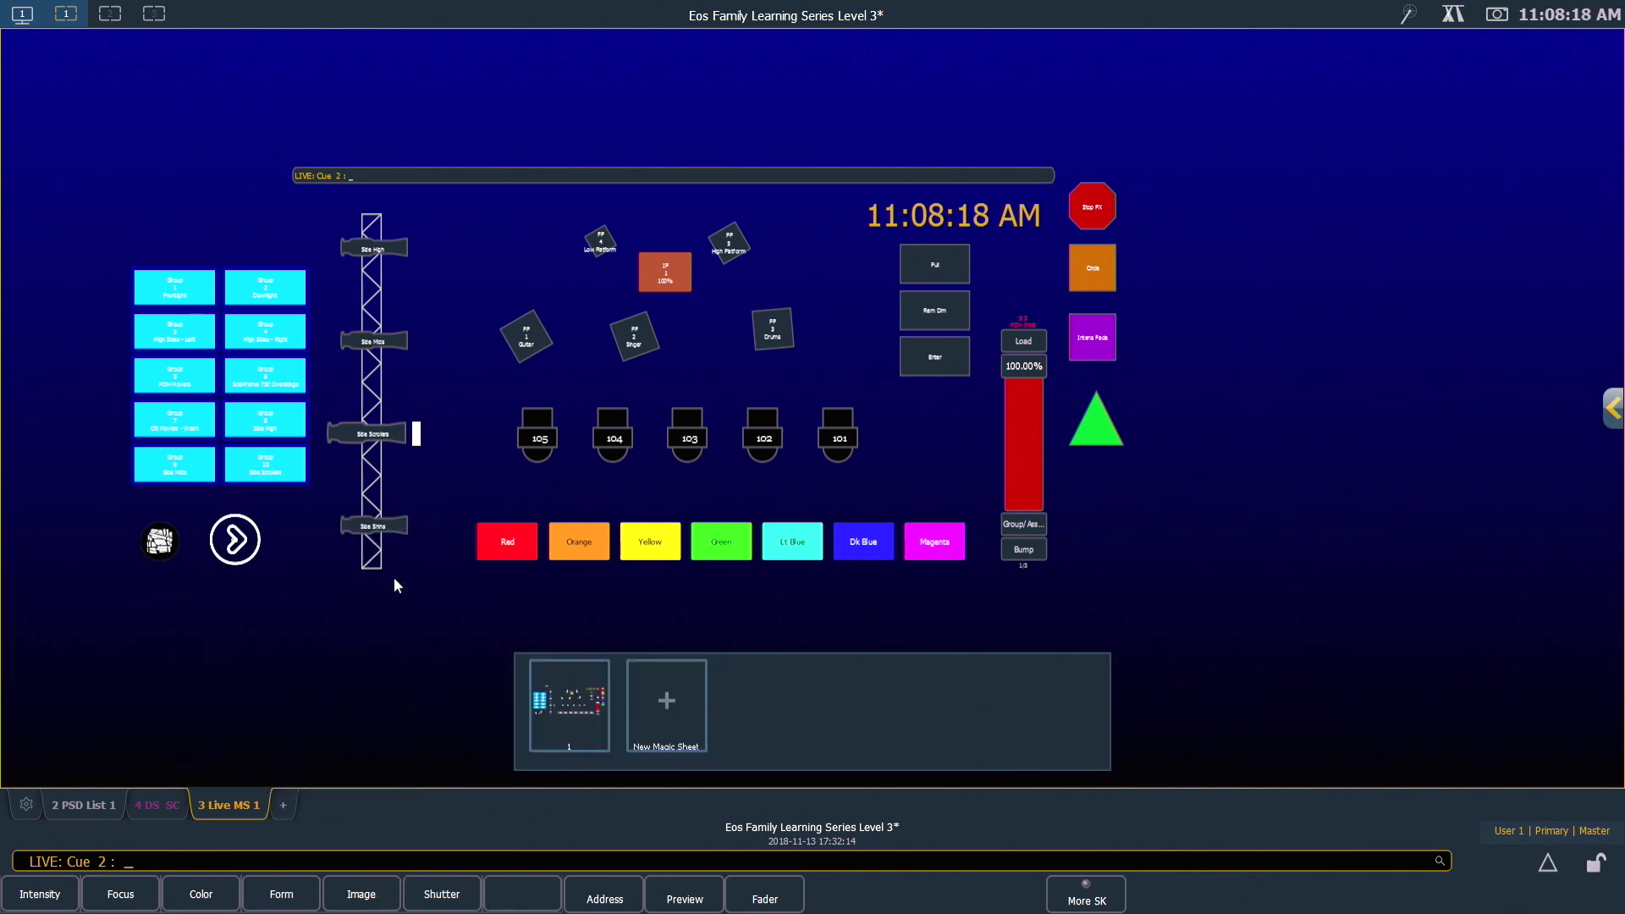
{"action": "left_click", "coordinate": [665, 704]}
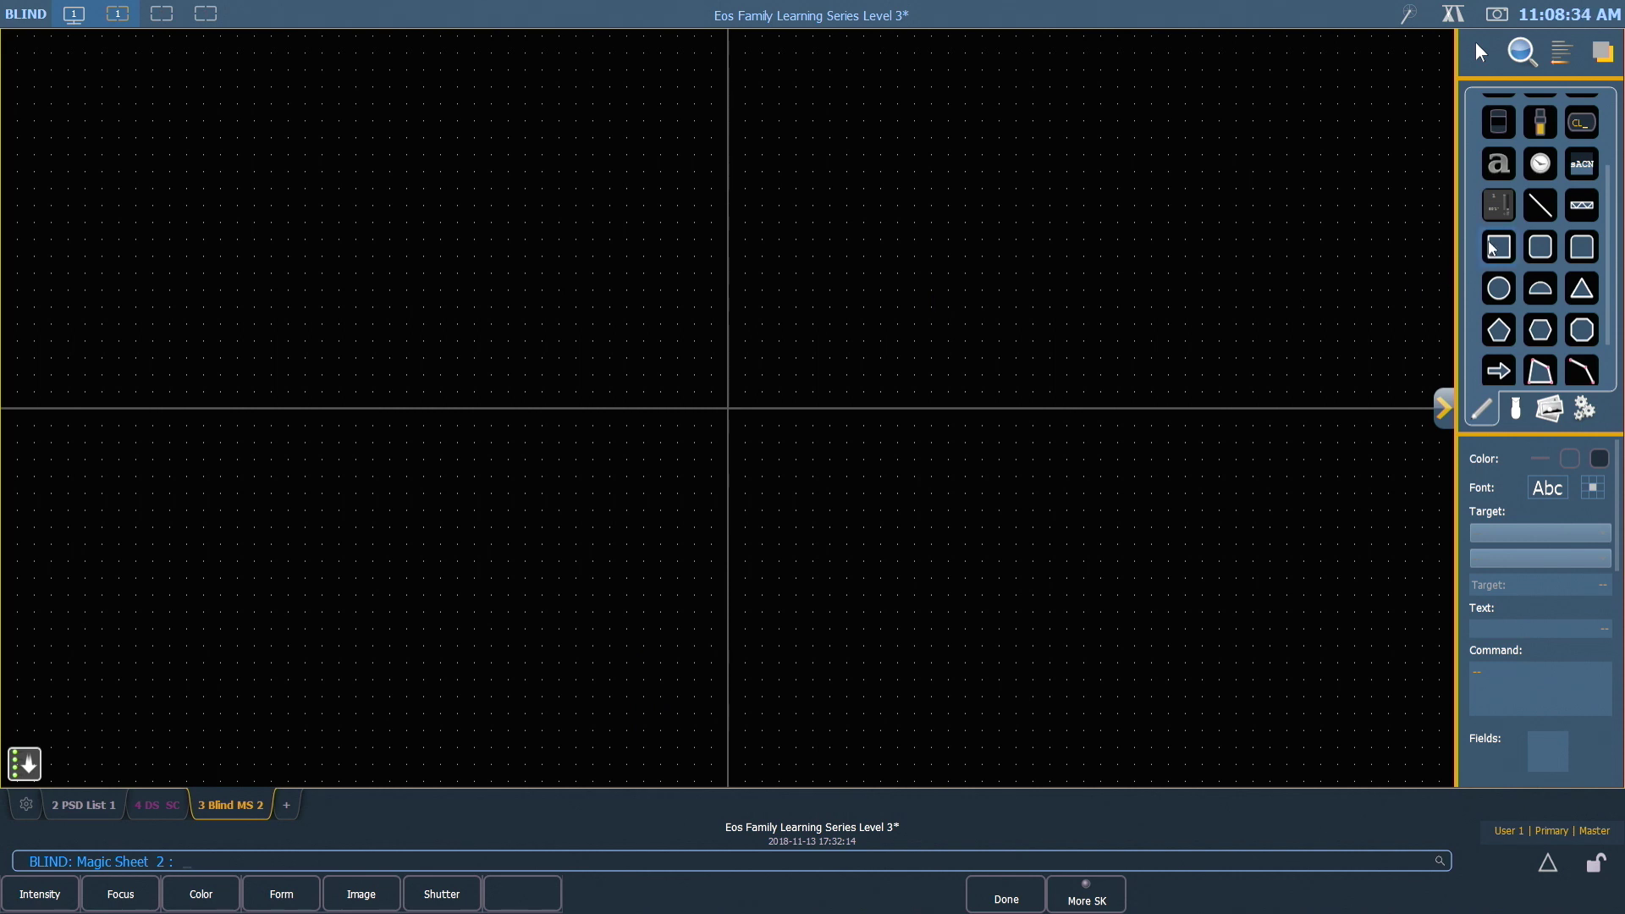
Place a square group 18 object and a circle group 19 object, then run the sheet live.
{"action": "left_click_drag", "start_coordinate": [1493, 246], "coordinate": [660, 375]}
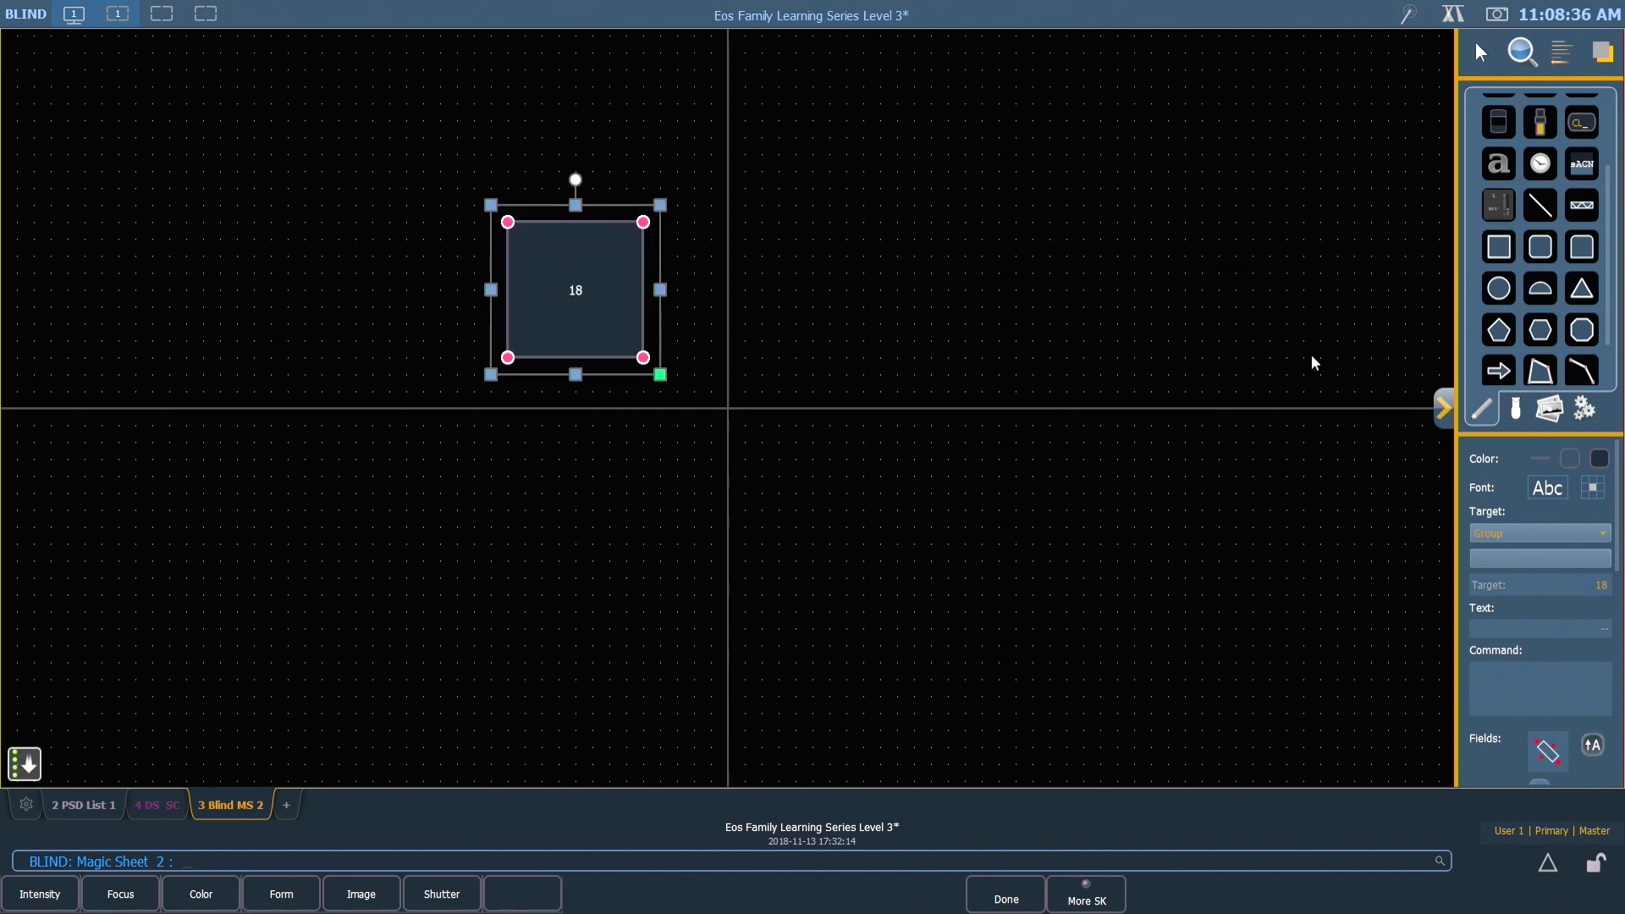
{"action": "left_click_drag", "start_coordinate": [1486, 305], "coordinate": [841, 509]}
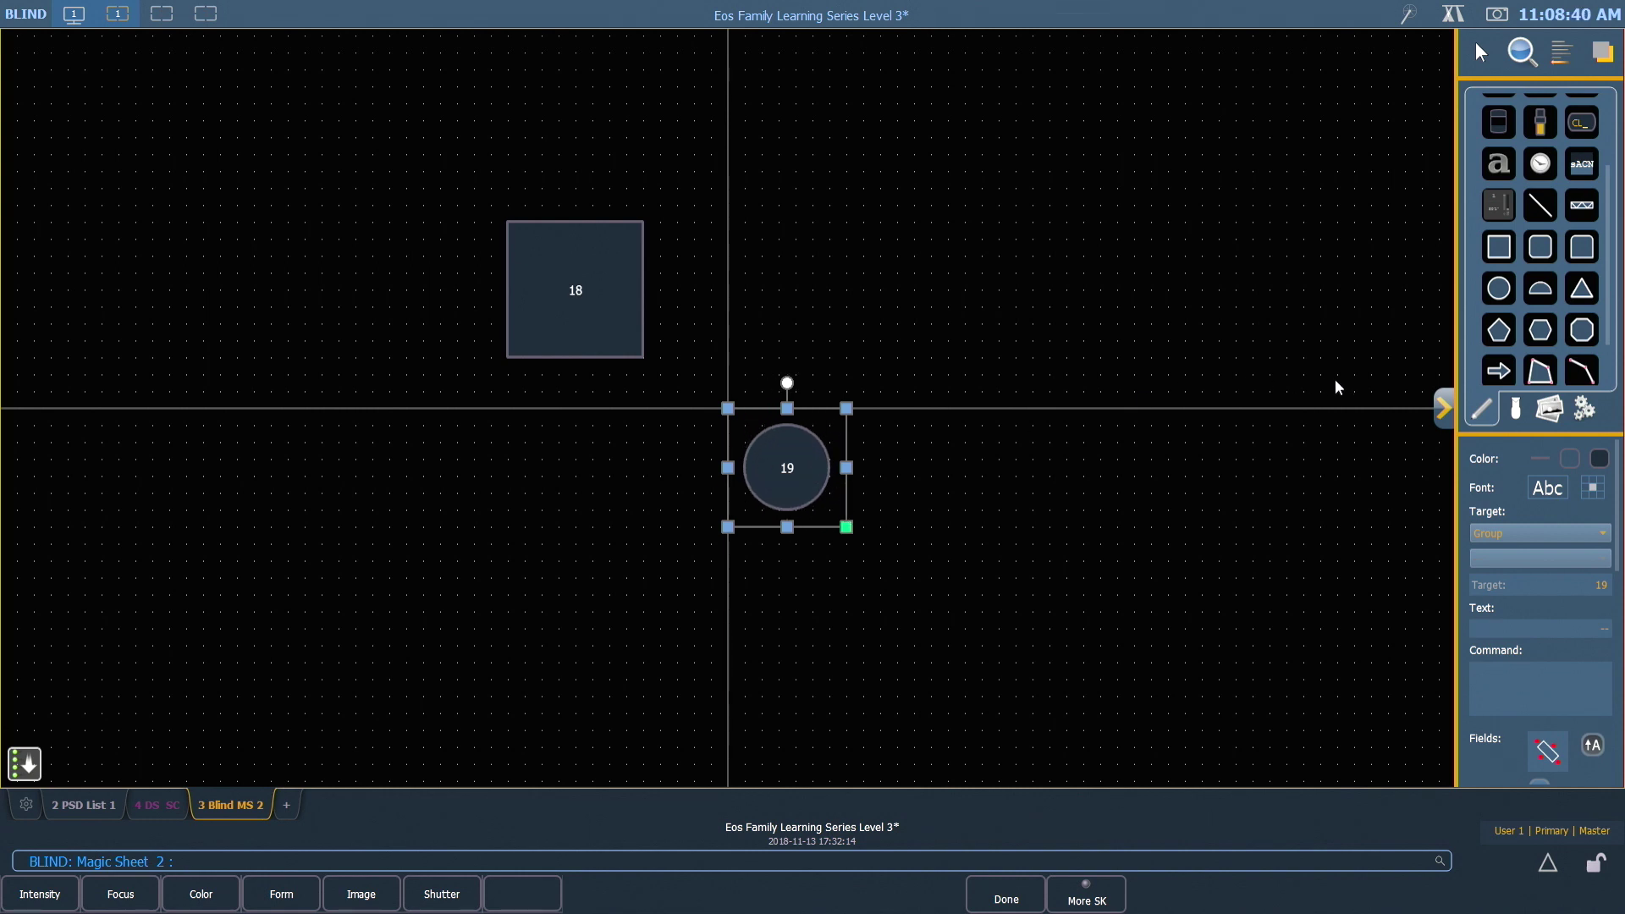
{"action": "left_click", "coordinate": [1444, 409]}
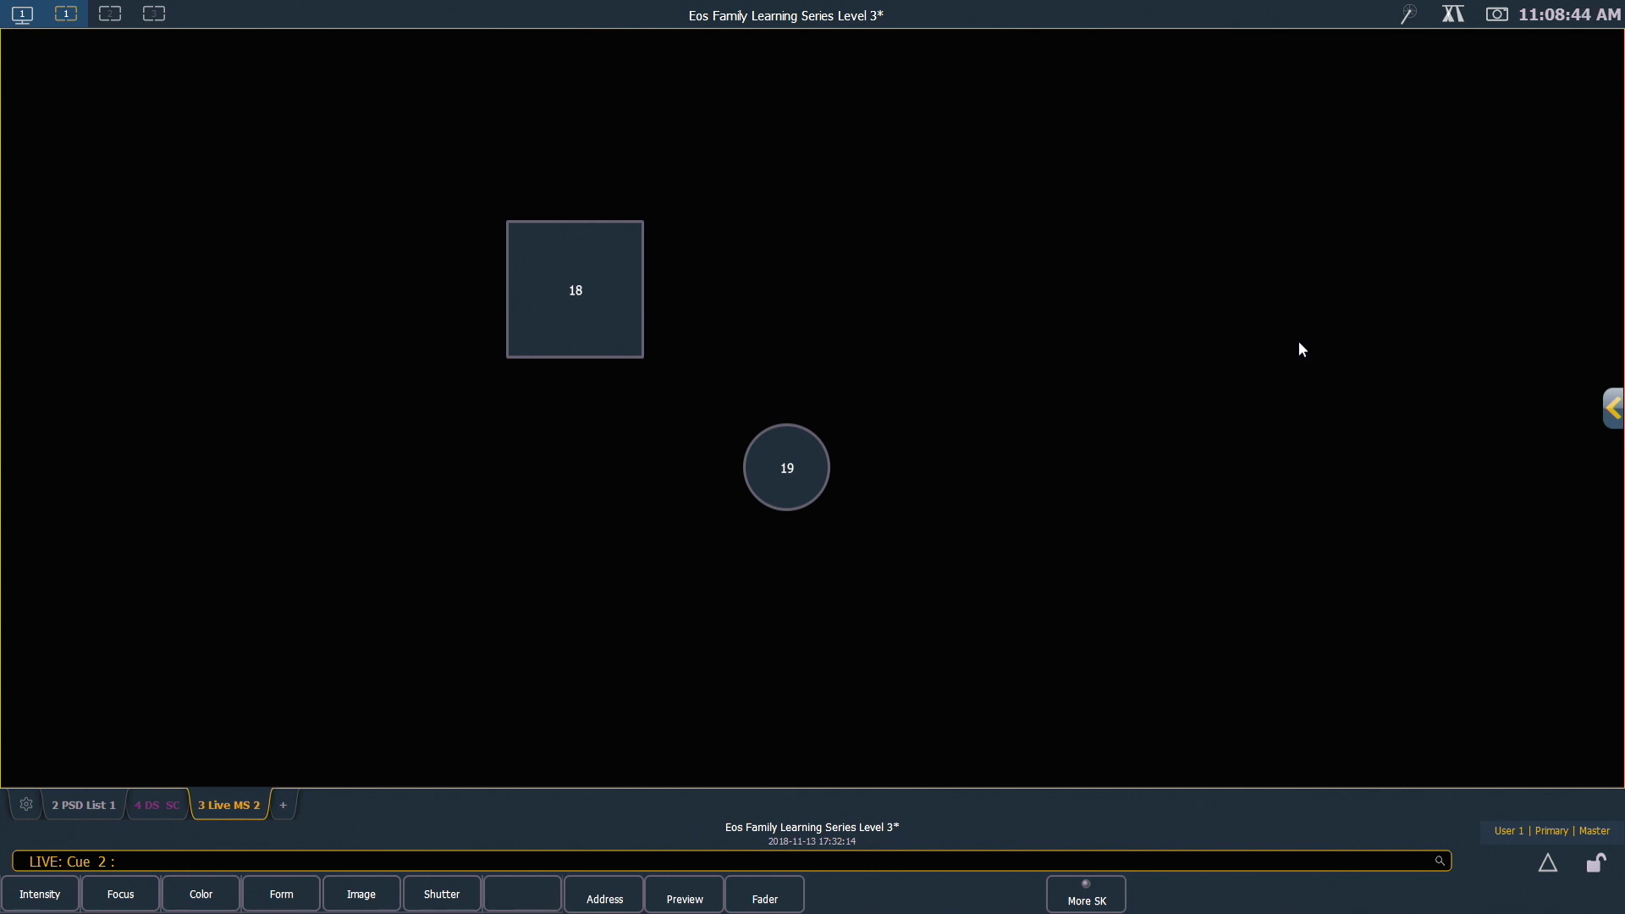
Load Magic Sheet 1 into the tab from the magic sheet browser's first thumbnail.
{"action": "left_click", "coordinate": [29, 802]}
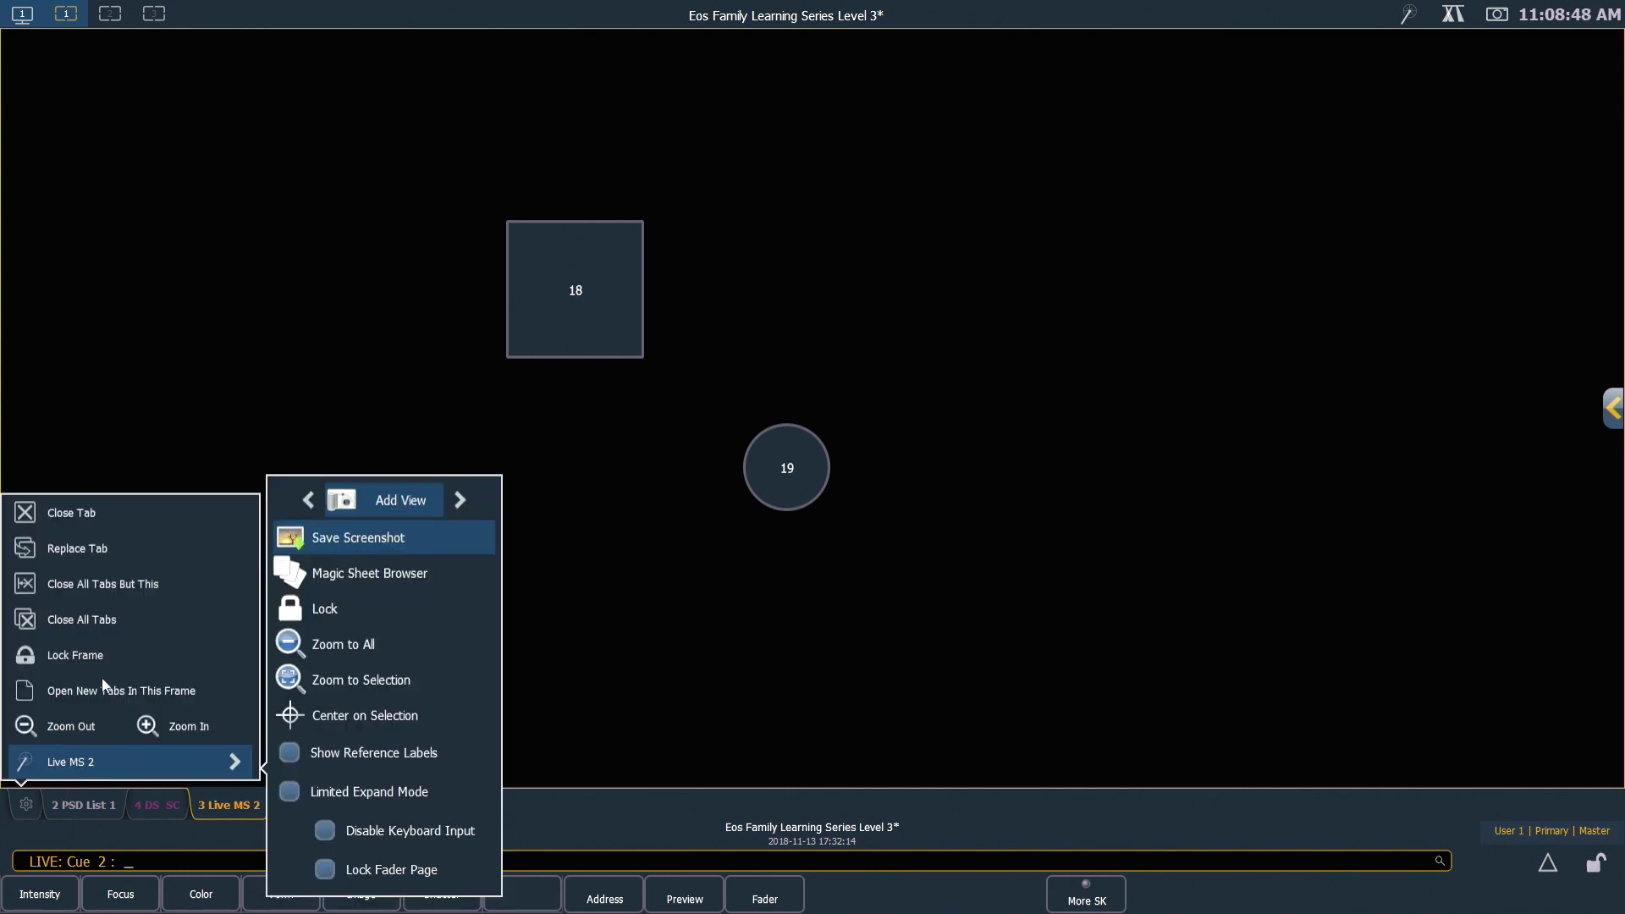
{"action": "left_click", "coordinate": [388, 571]}
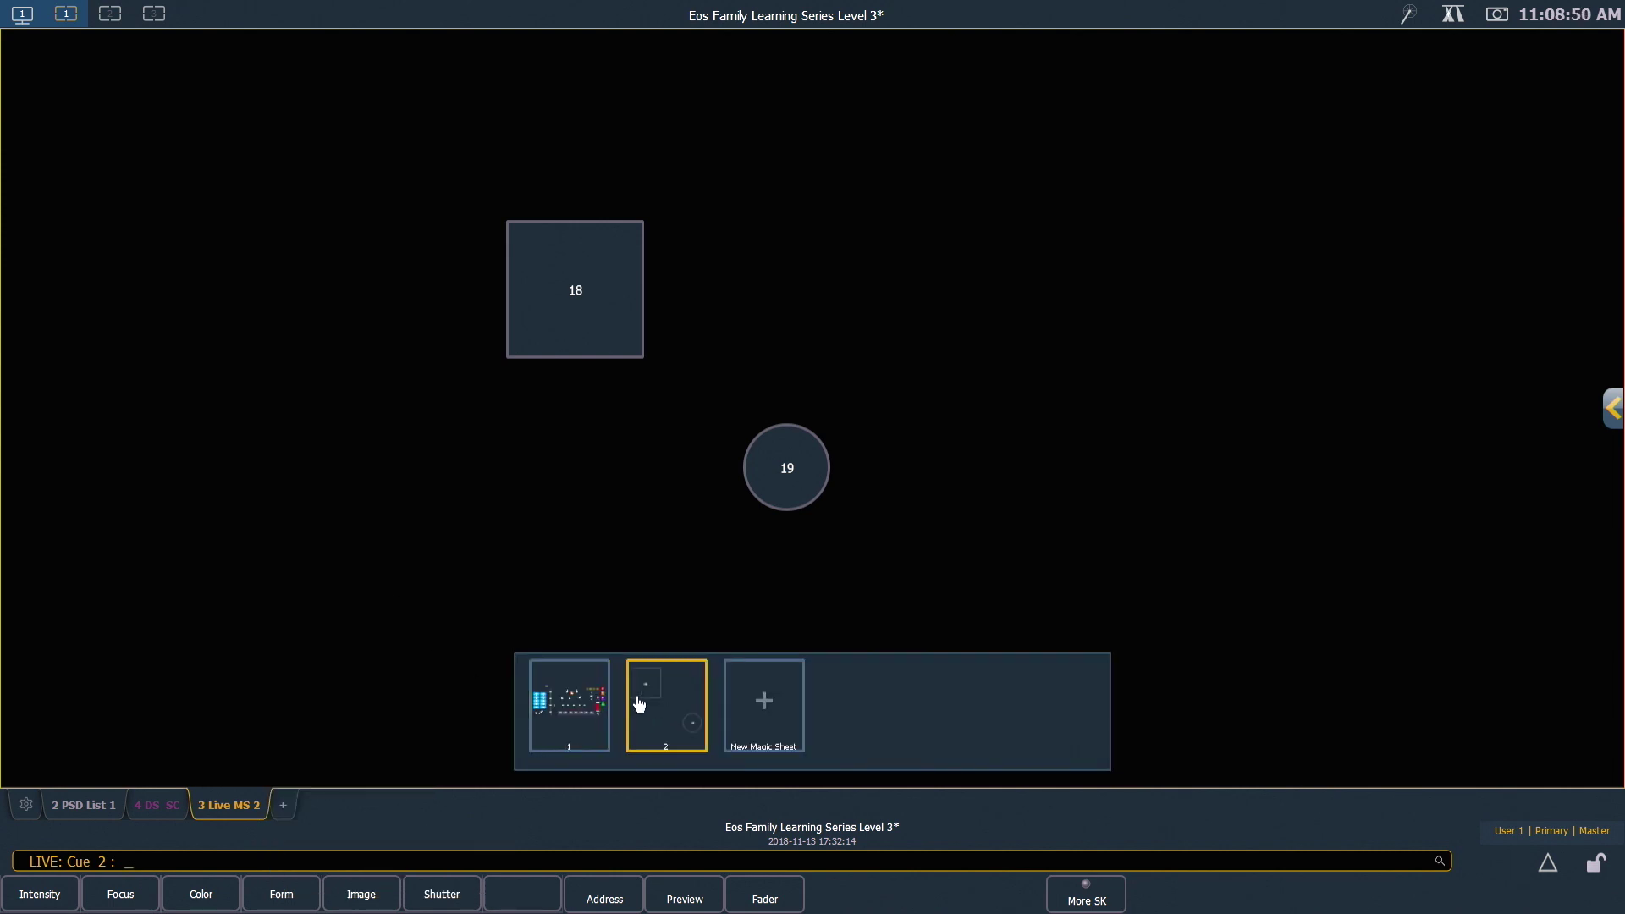
{"action": "left_click", "coordinate": [580, 693]}
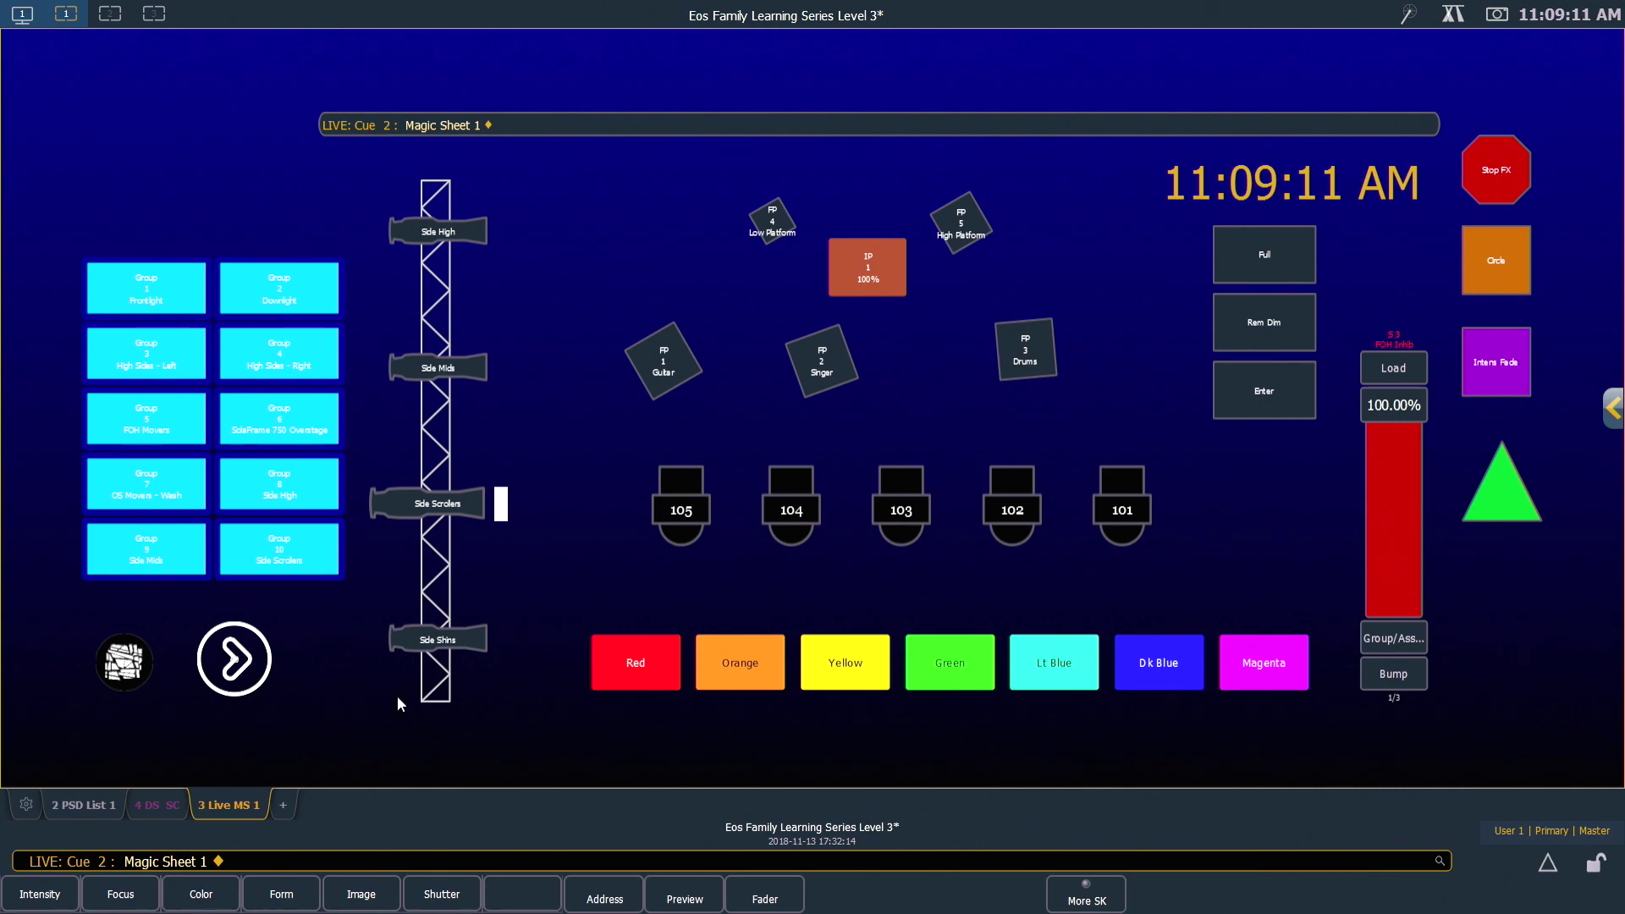
In edit mode, set the round arrow button's target to Magic Sheet 2.
{"action": "left_click", "coordinate": [1615, 409]}
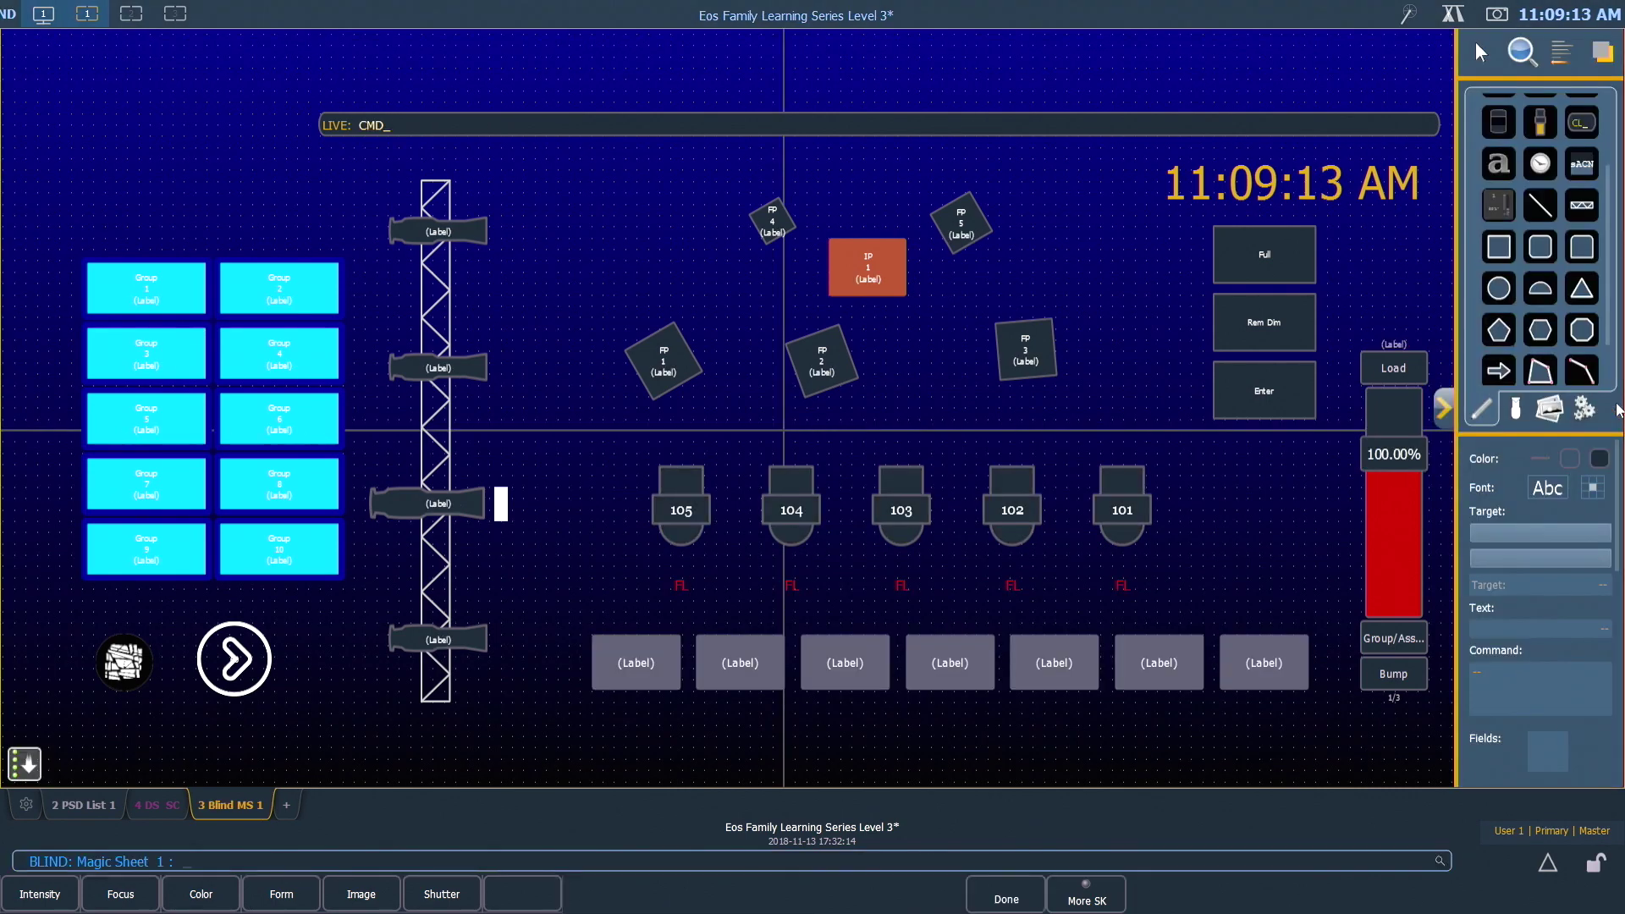
{"action": "left_click", "coordinate": [239, 664]}
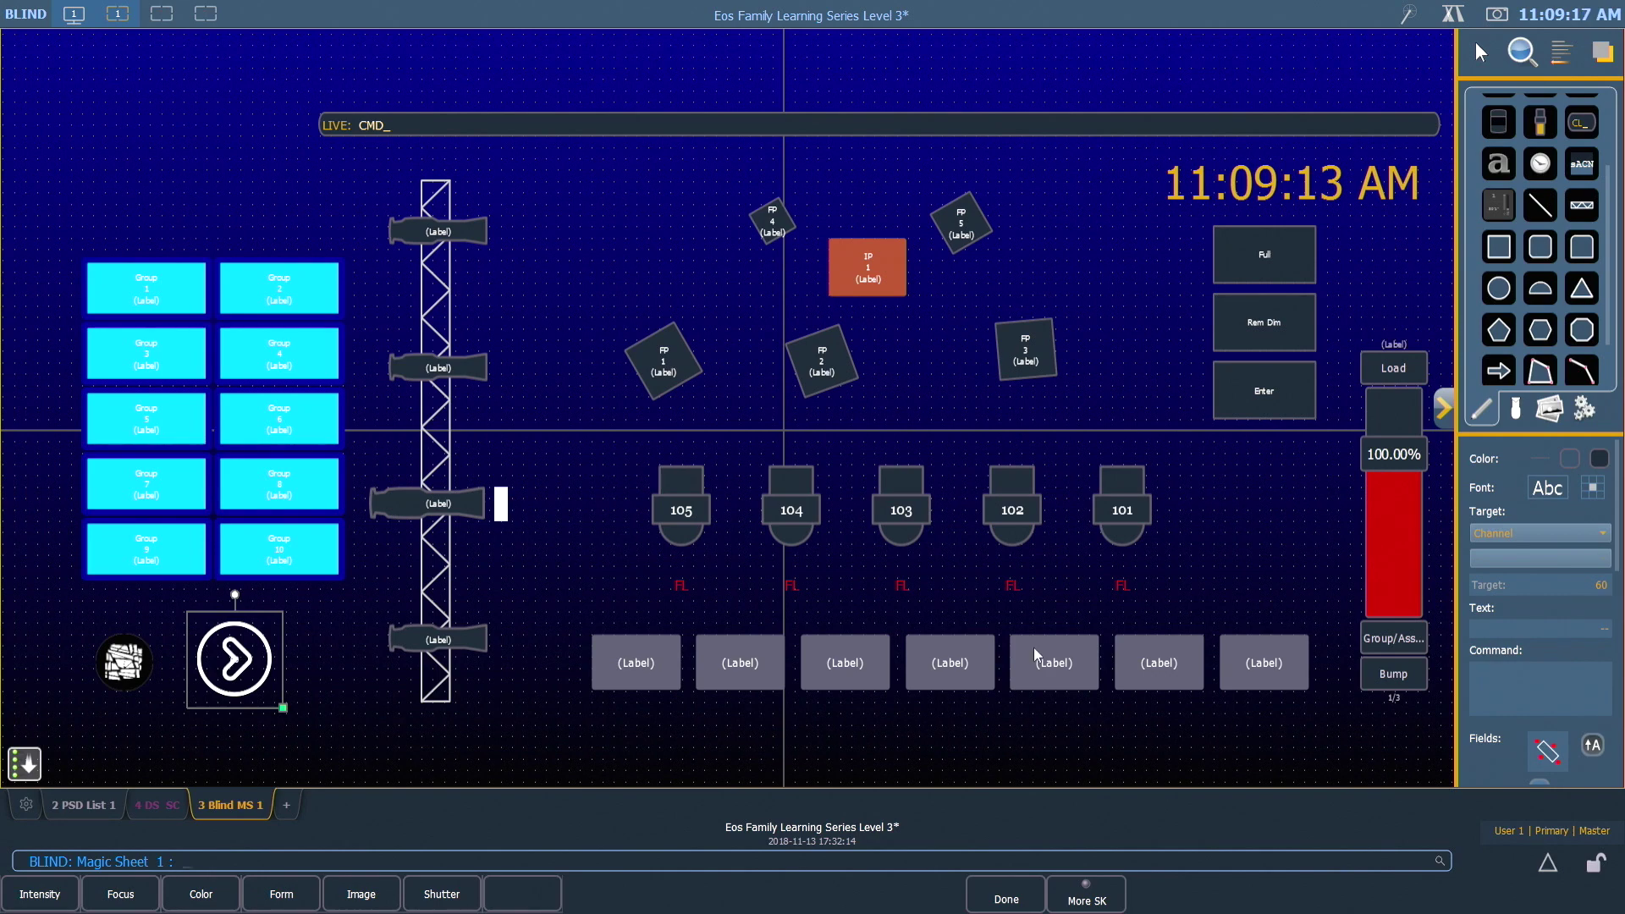
{"action": "left_click", "coordinate": [1599, 534]}
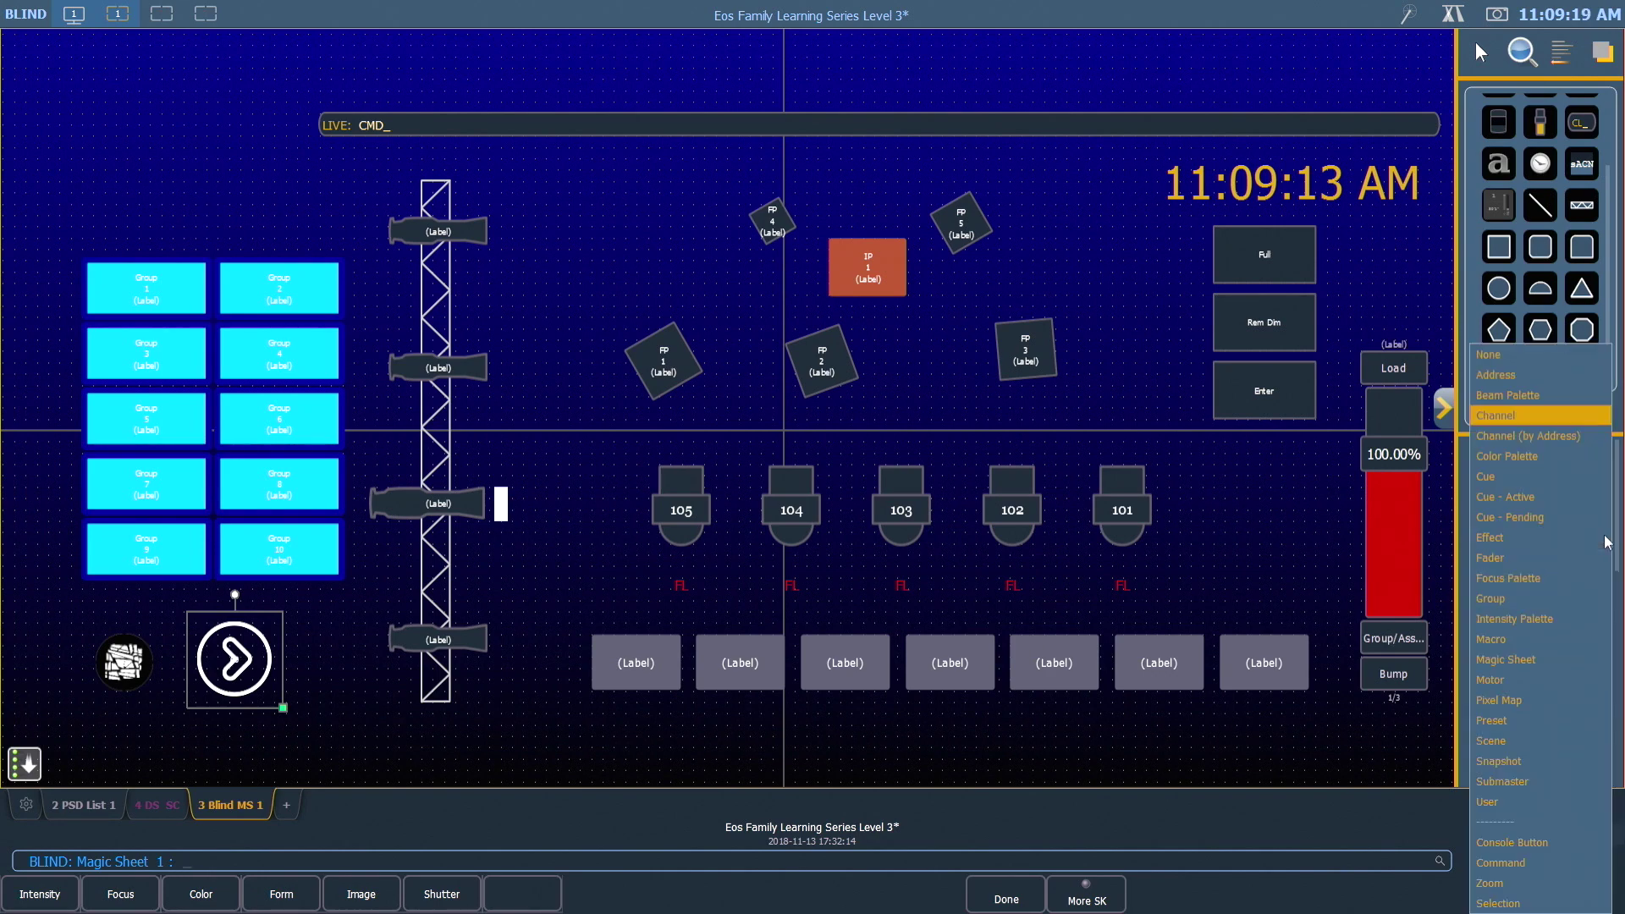
{"action": "left_click", "coordinate": [1528, 658]}
{"action": "left_click", "coordinate": [1569, 586]}
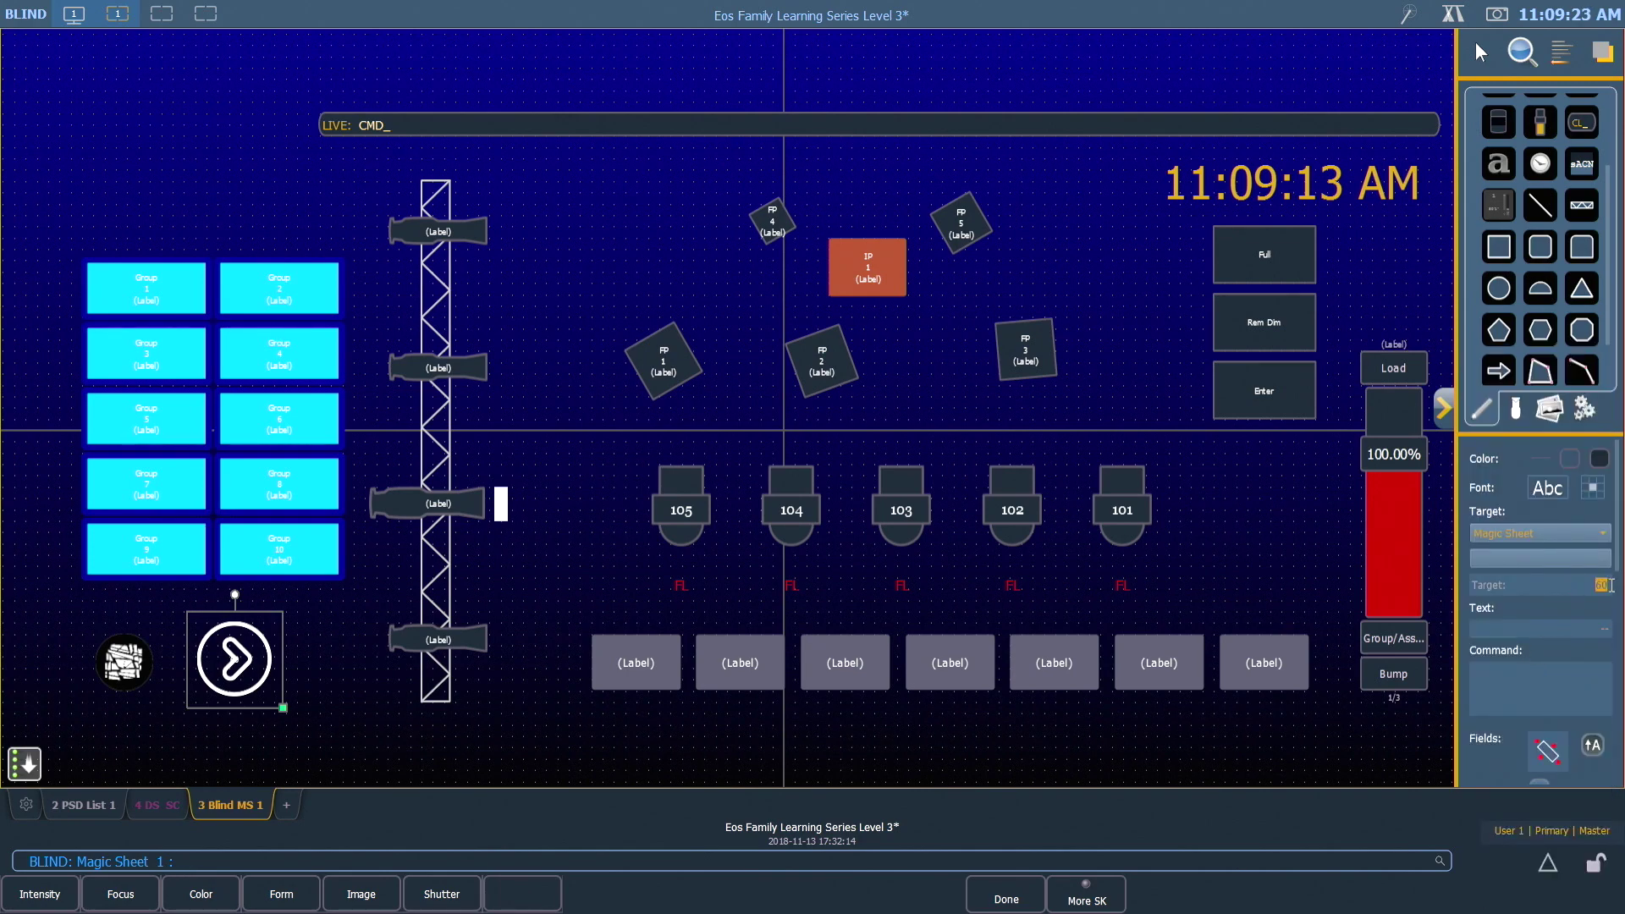
{"action": "type", "text": "2"}
Set the arrow's Field 1 label to None and return the sheet to live.
{"action": "scroll", "coordinate": [1531, 592], "scroll_direction": "down", "scroll_amount": 3}
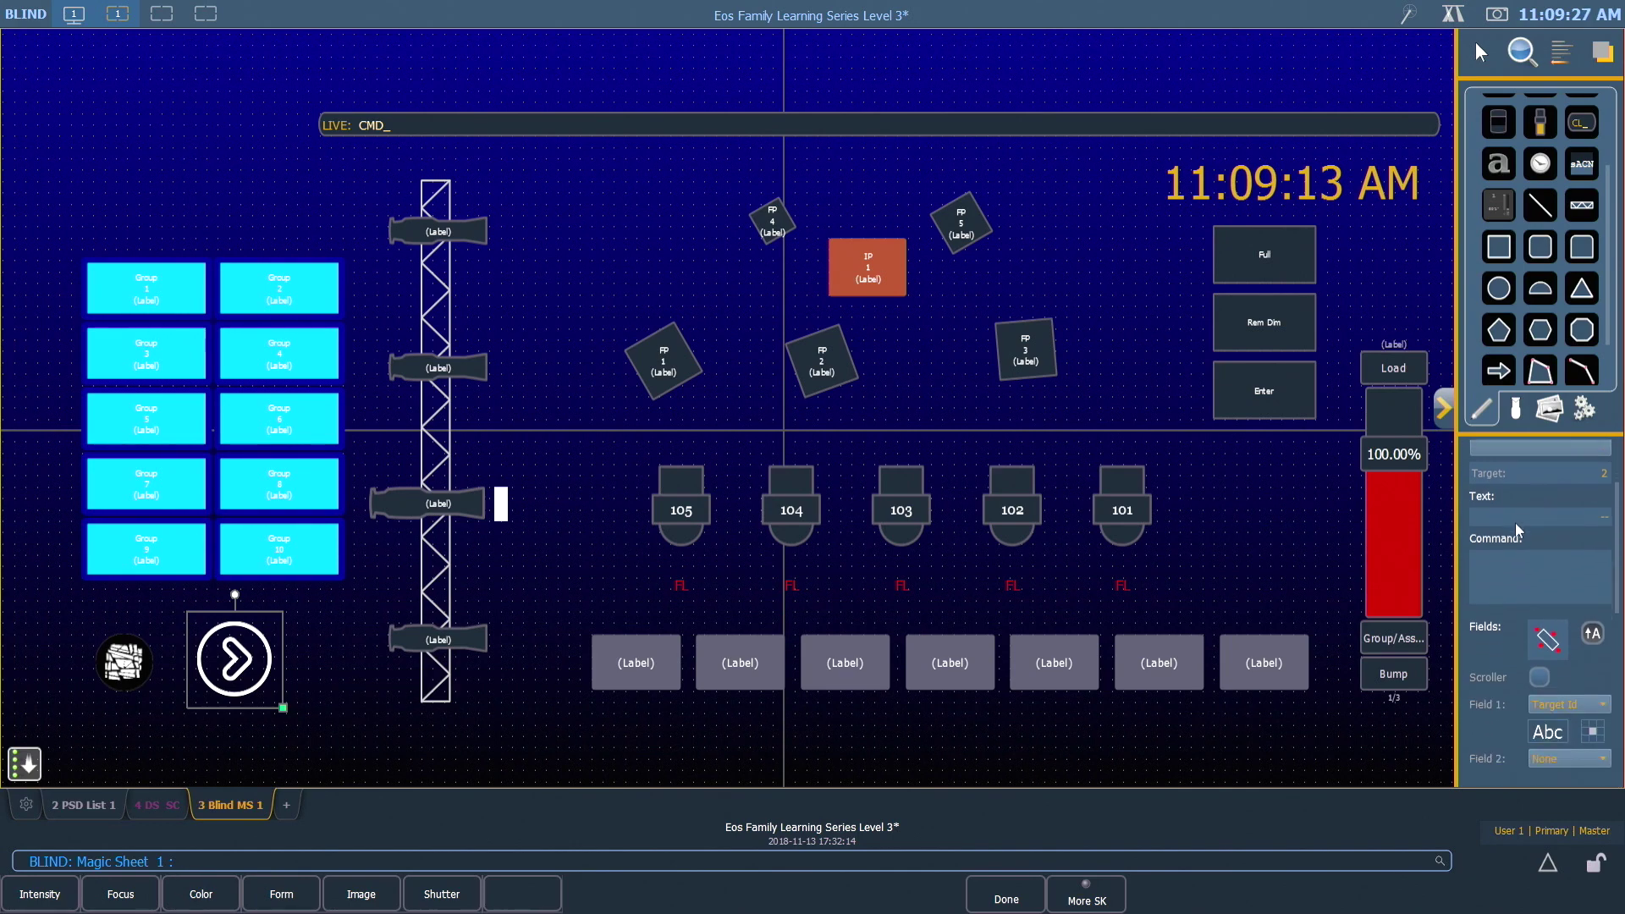
{"action": "scroll", "coordinate": [1517, 532], "scroll_direction": "down", "scroll_amount": 4}
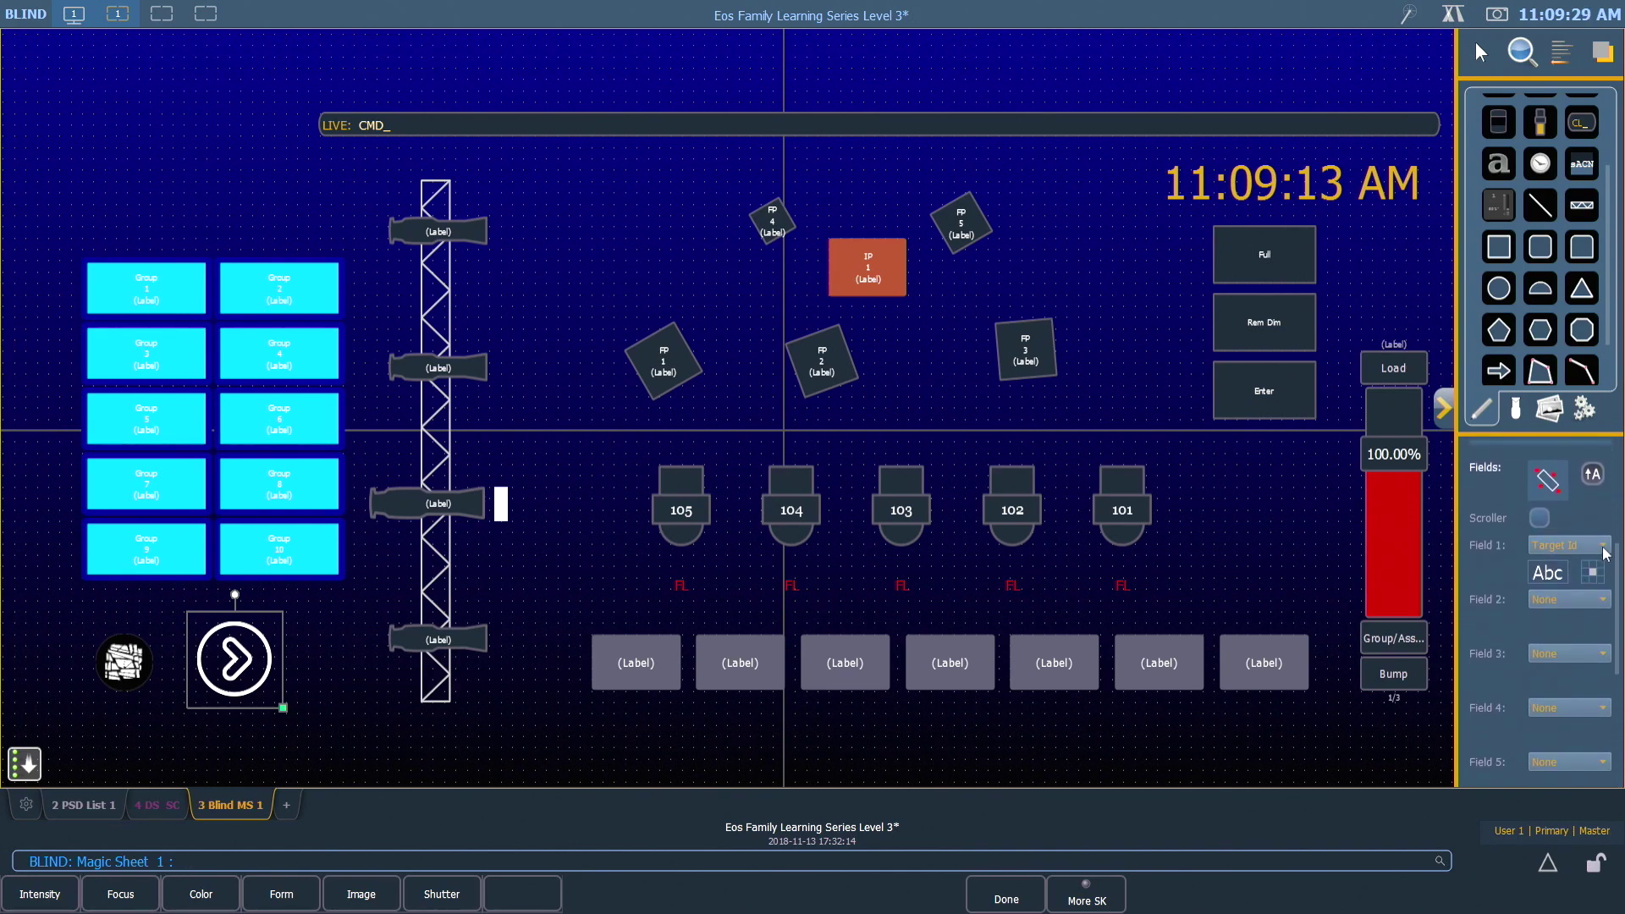
{"action": "left_click", "coordinate": [1604, 546]}
{"action": "left_click", "coordinate": [1578, 314]}
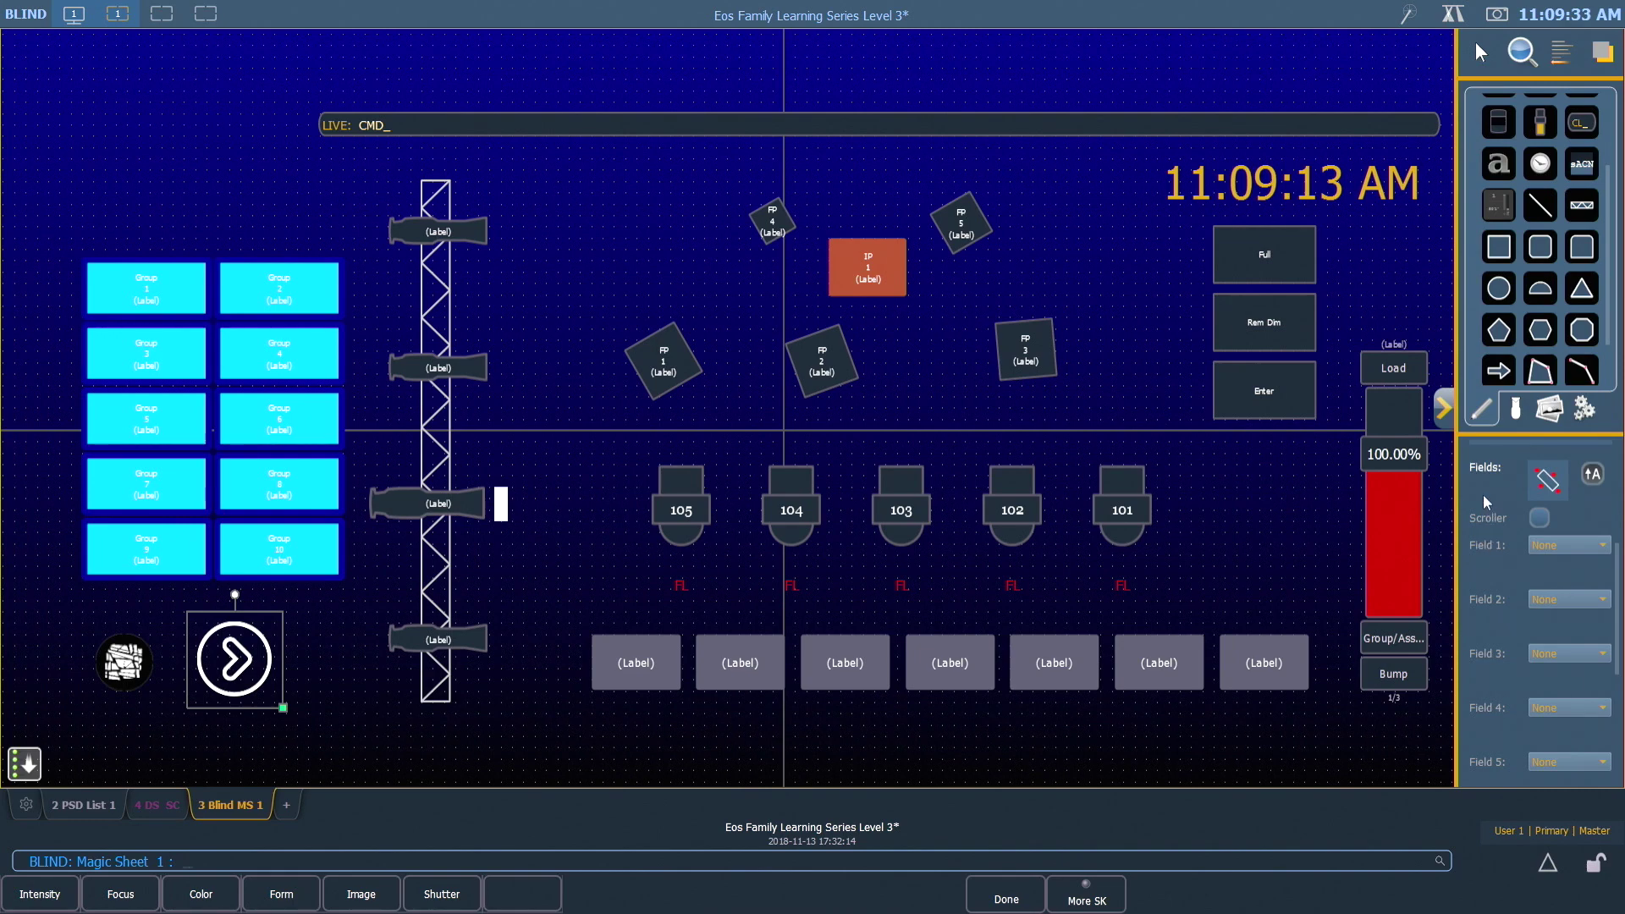
{"action": "left_click", "coordinate": [1447, 406]}
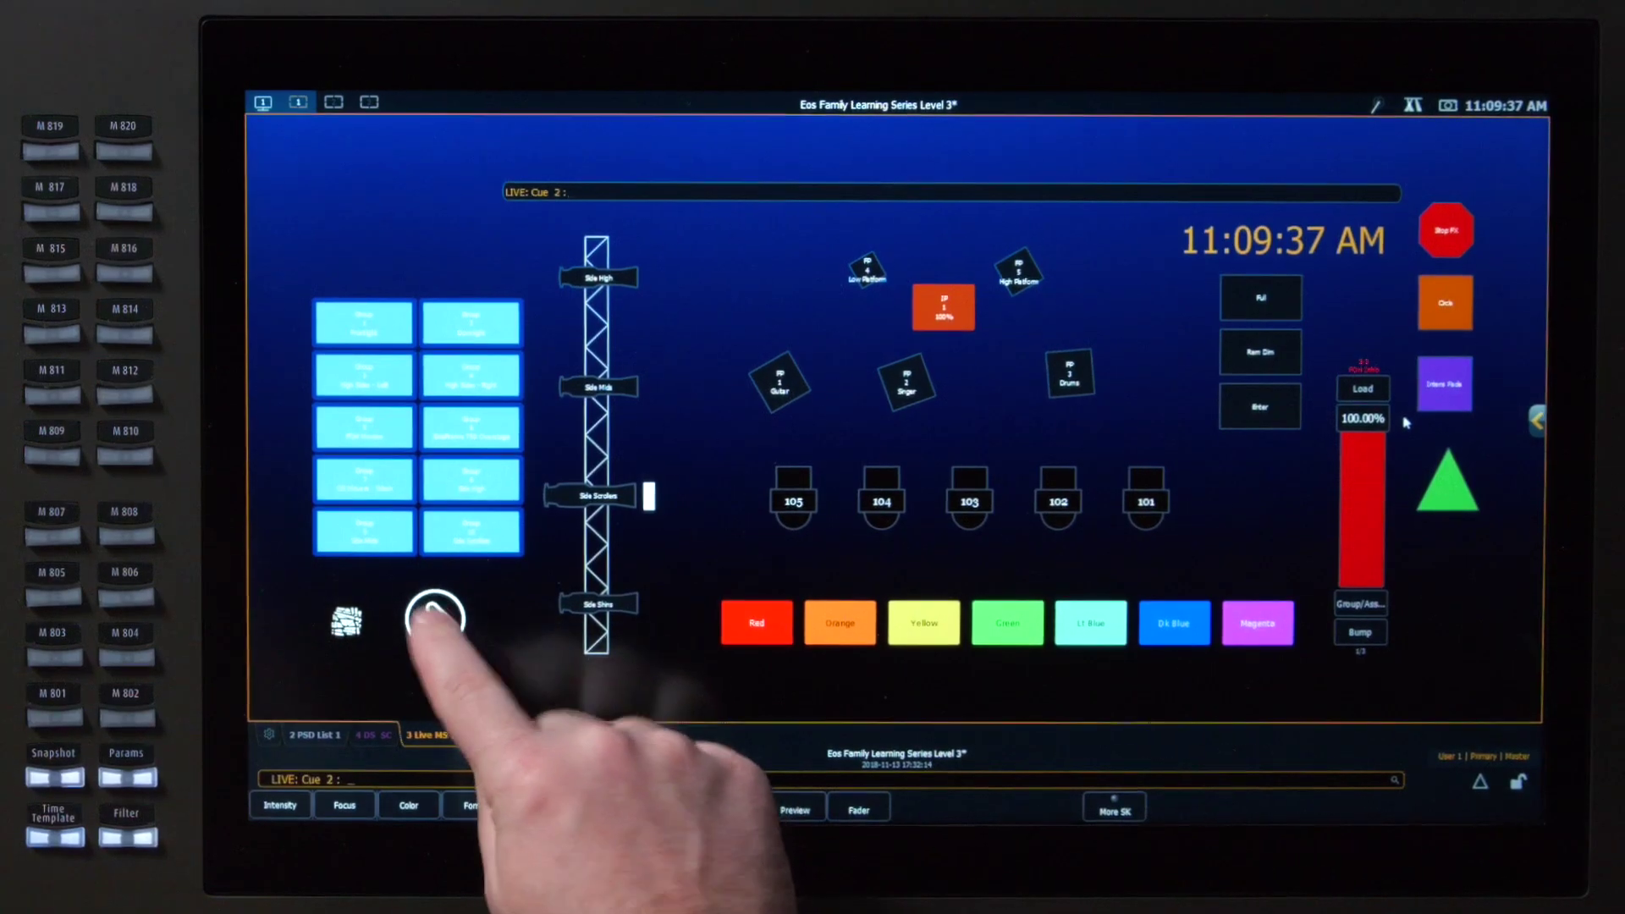
Follow the arrow to magic sheet 2 and select circle 19 in edit mode.
{"action": "left_click", "coordinate": [234, 658]}
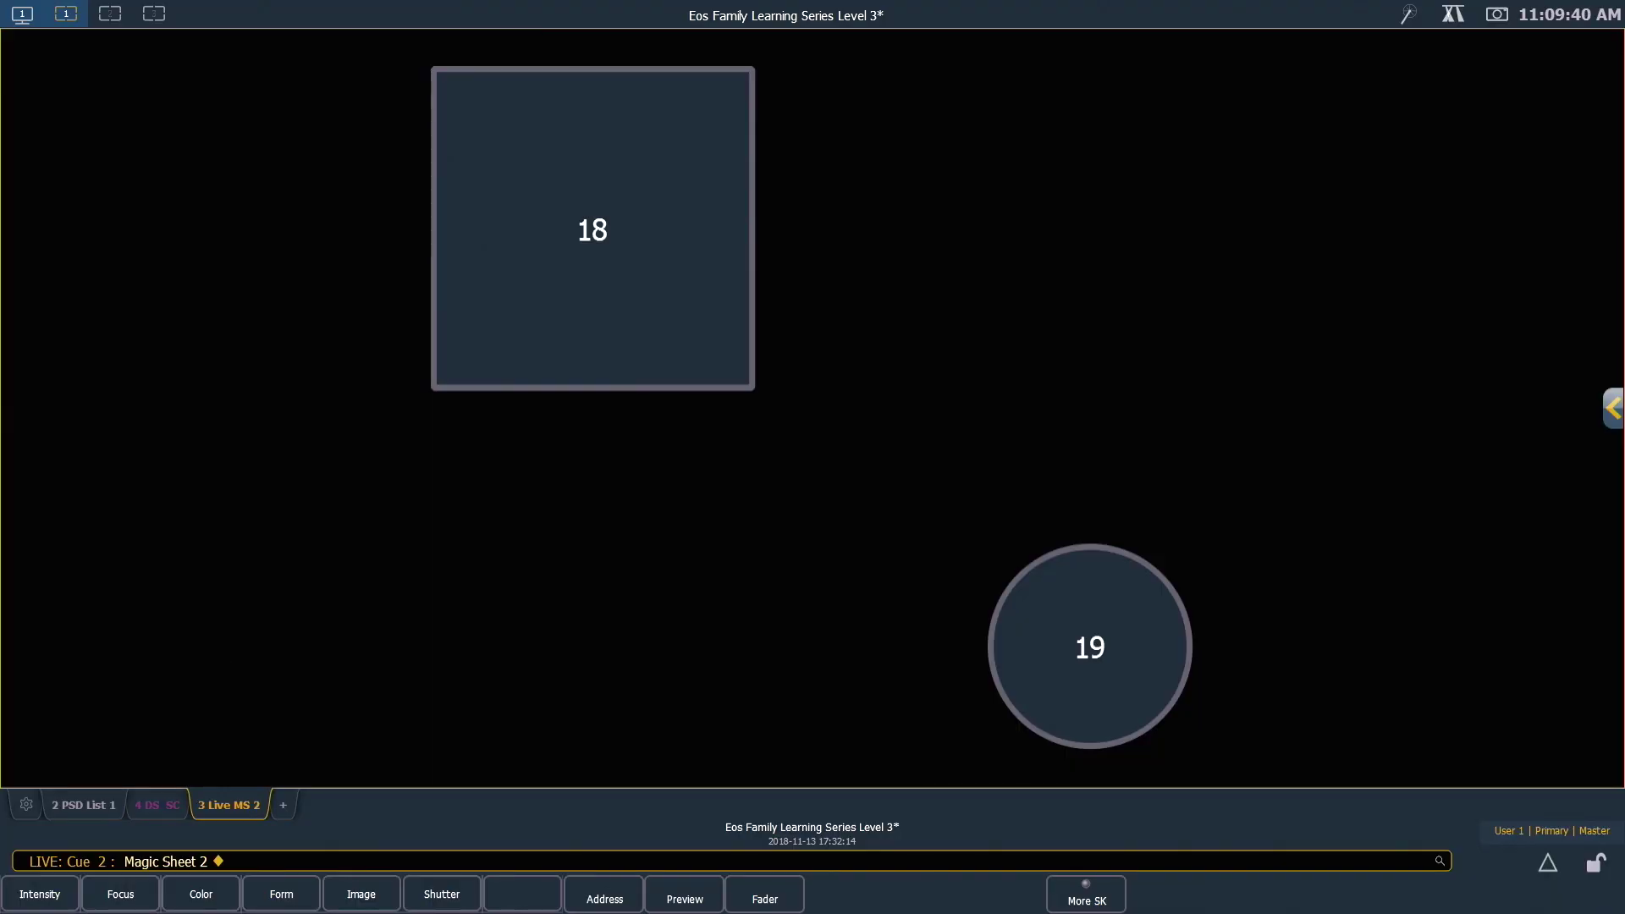
{"action": "left_click", "coordinate": [1613, 409]}
{"action": "left_click", "coordinate": [1156, 598]}
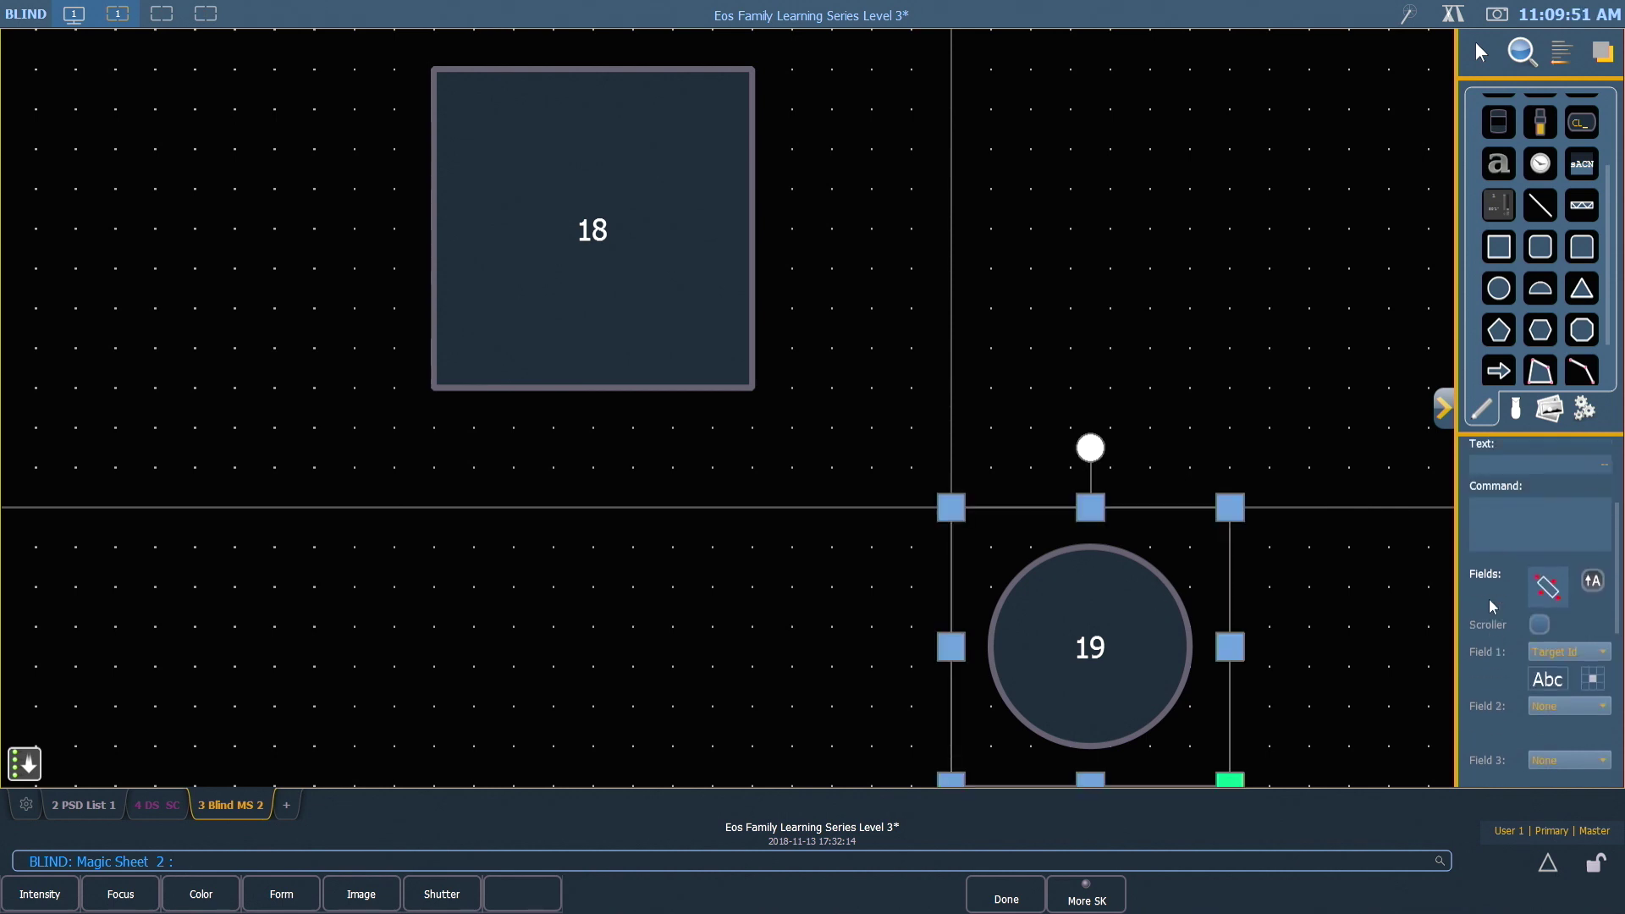
Set circle 19's target to Magic Sheet 1, then follow it back live.
{"action": "scroll", "coordinate": [1492, 607], "scroll_direction": "down", "scroll_amount": 2}
{"action": "left_click", "coordinate": [1566, 531]}
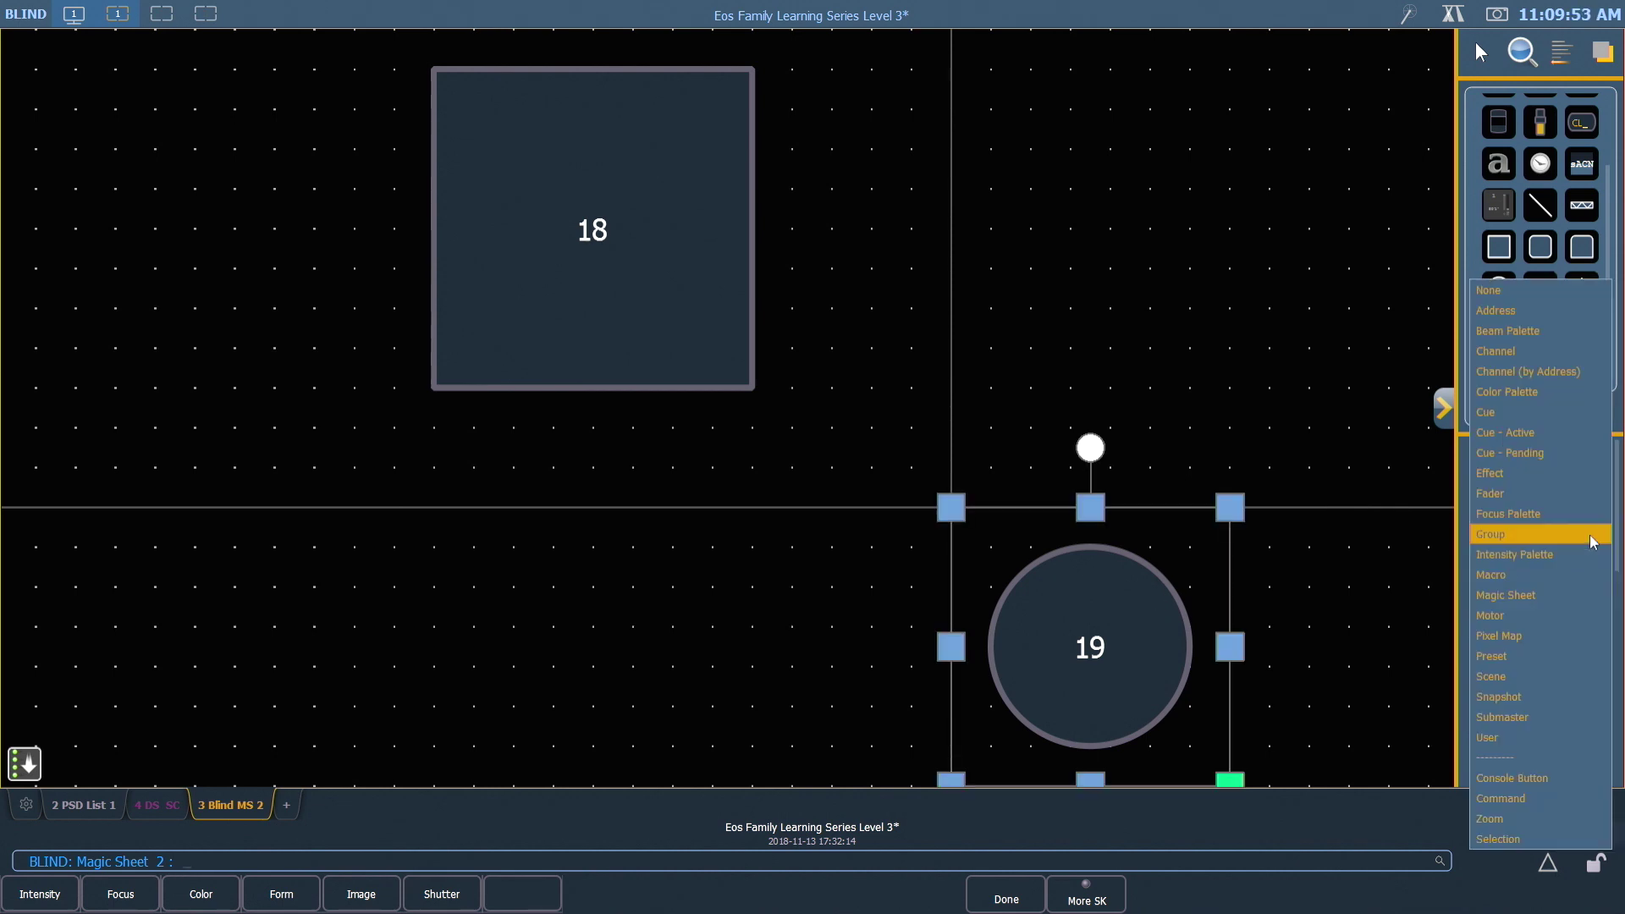
{"action": "left_click", "coordinate": [1528, 596]}
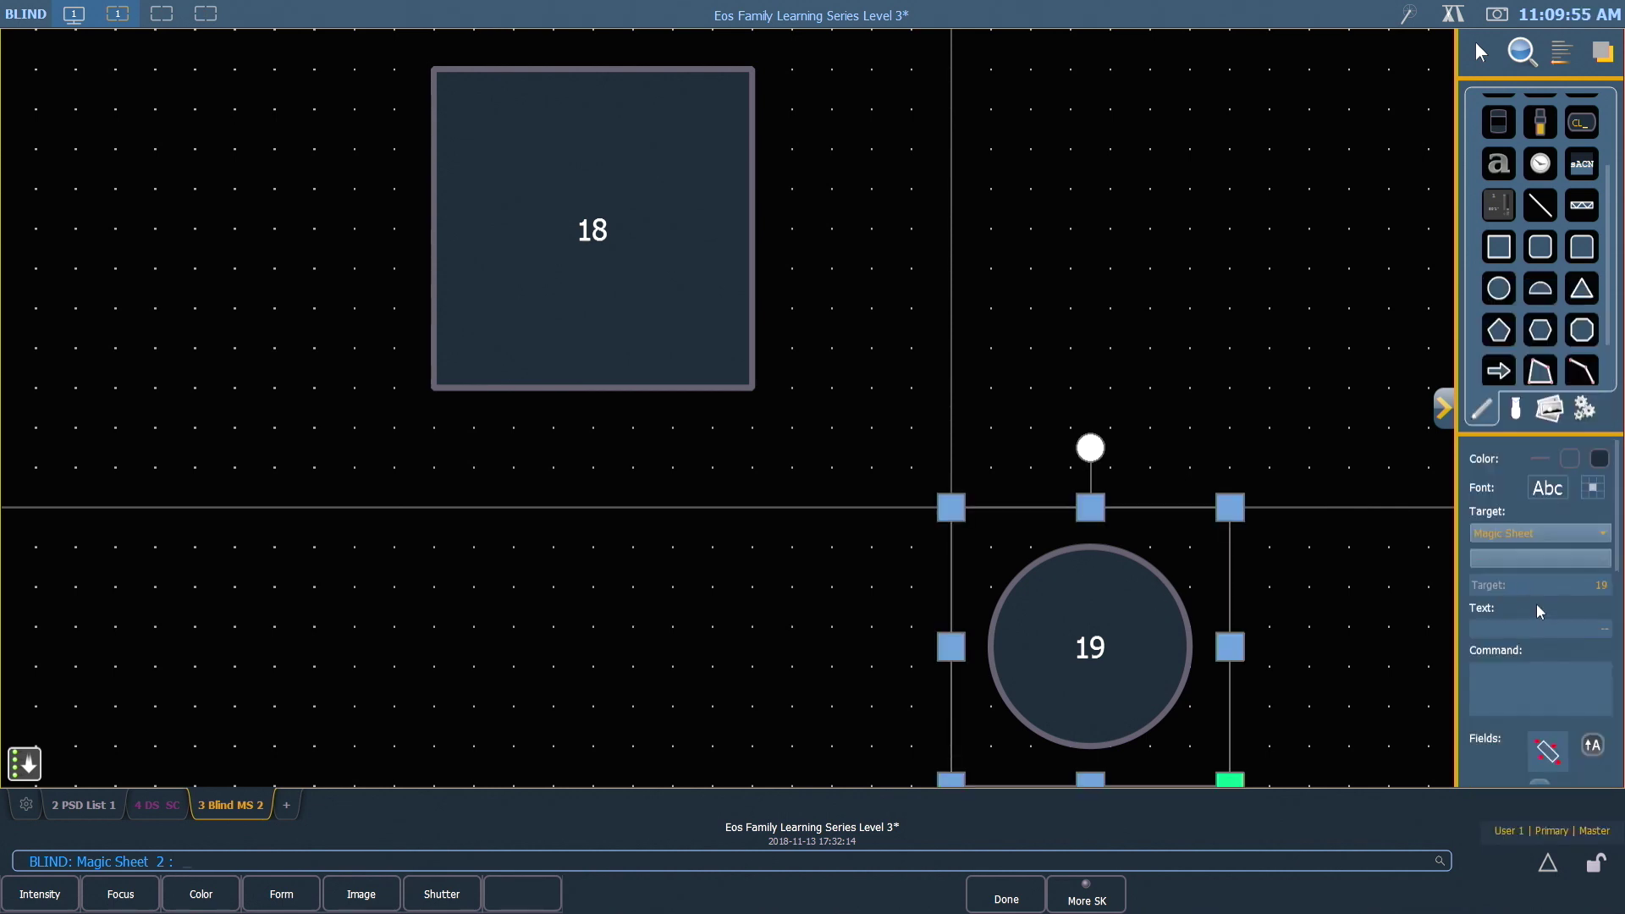
{"action": "left_click", "coordinate": [1594, 585]}
{"action": "type", "text": "1"}
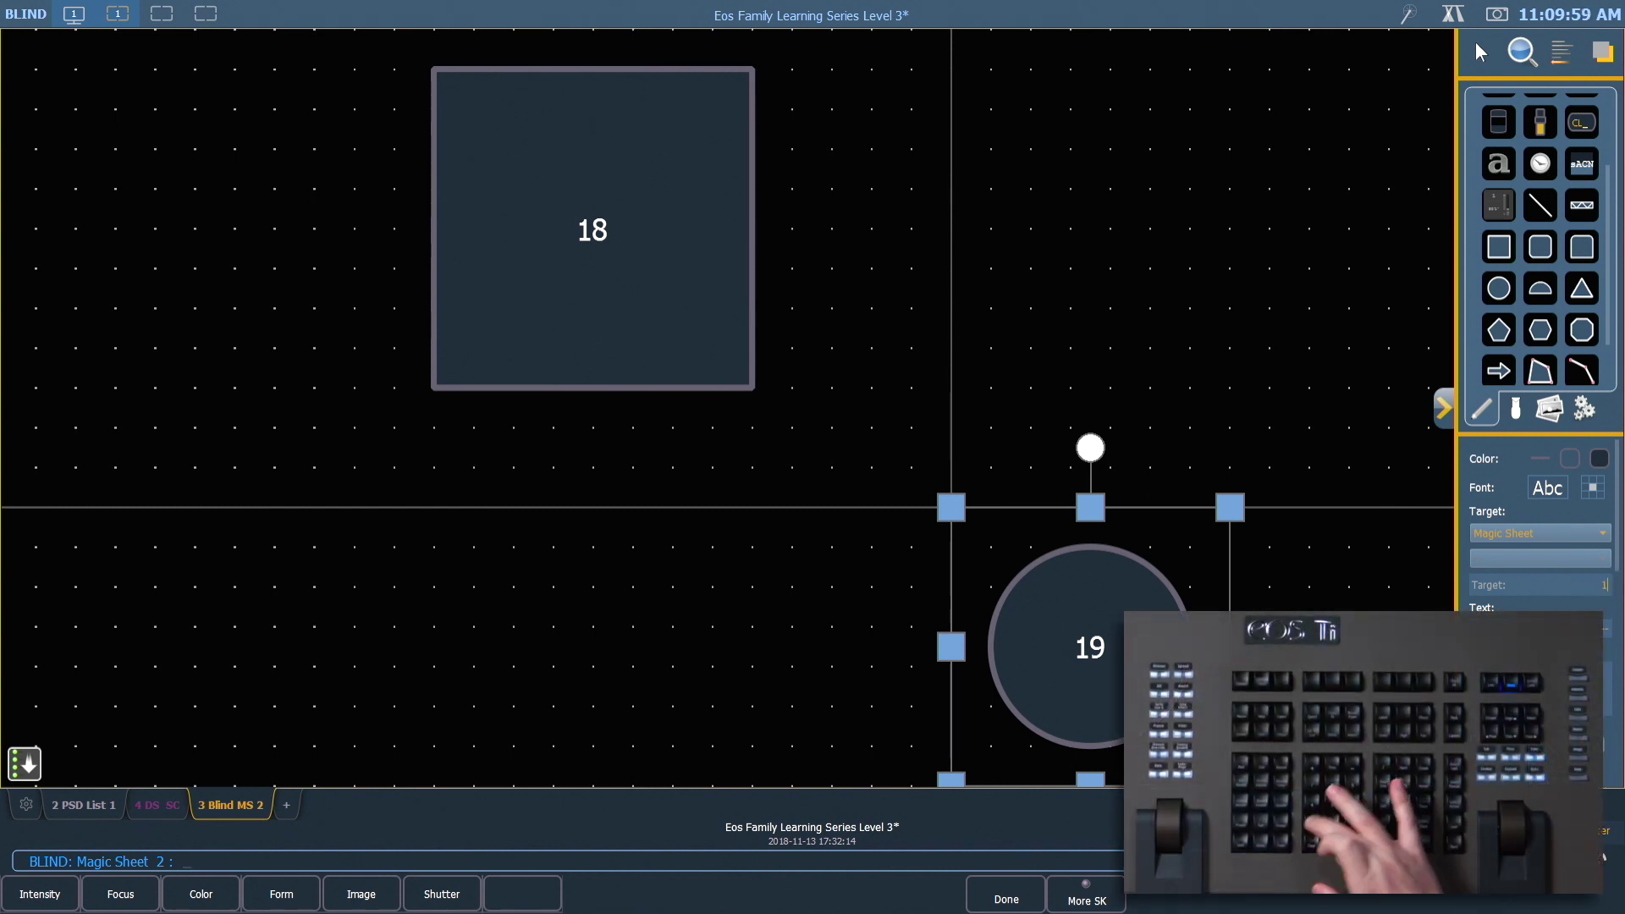
{"action": "key", "text": "Return"}
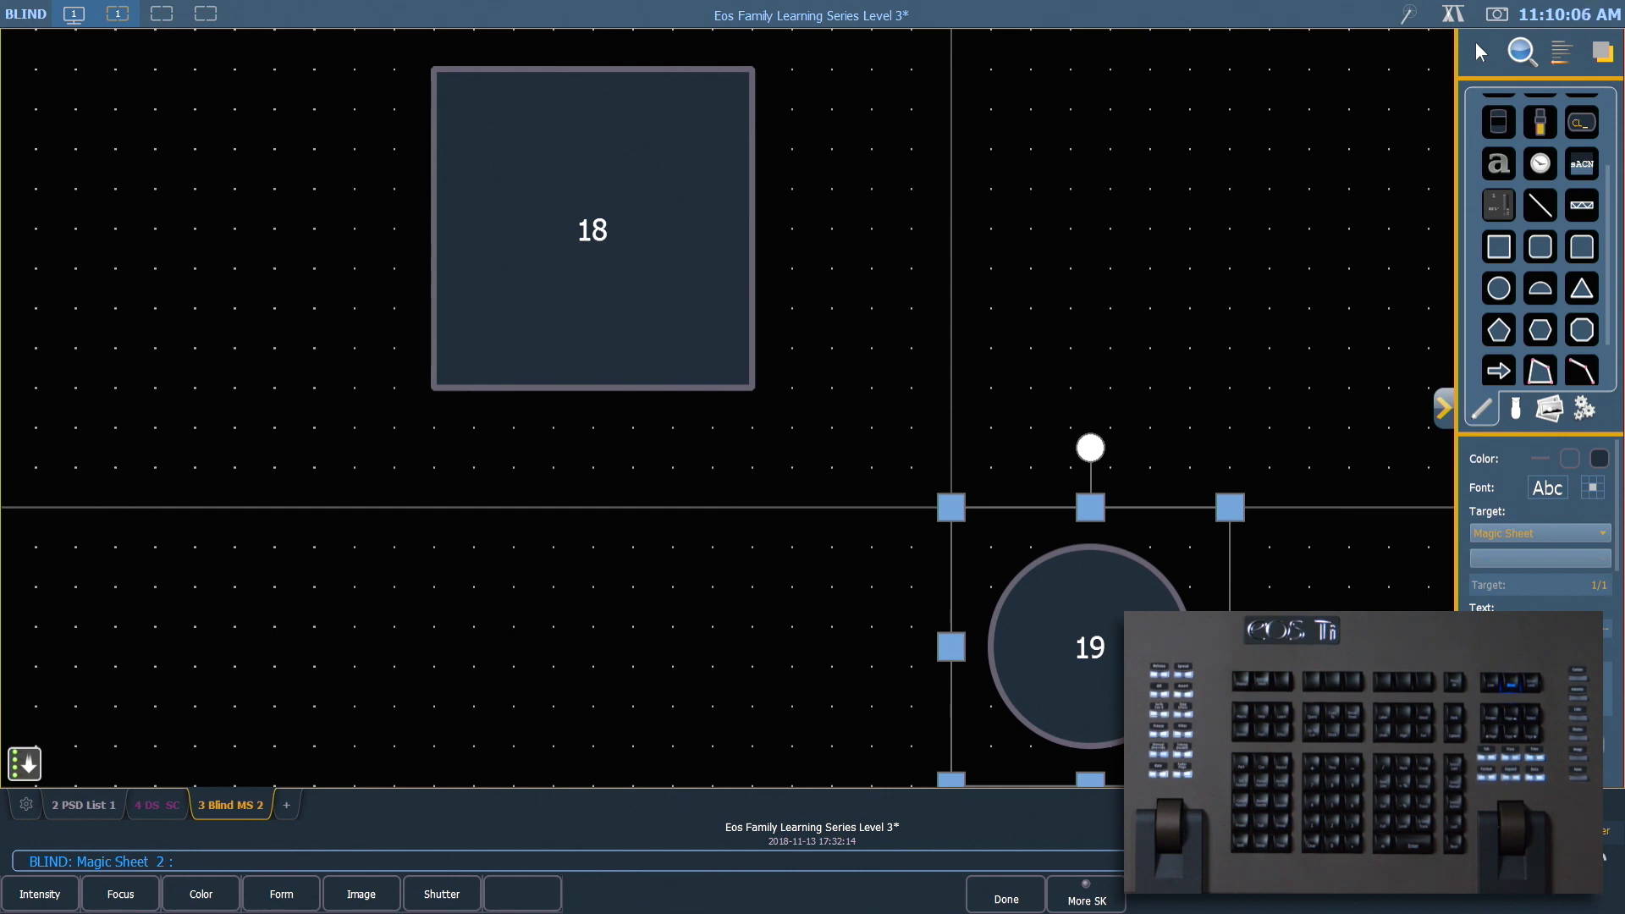
{"action": "left_click", "coordinate": [1441, 411]}
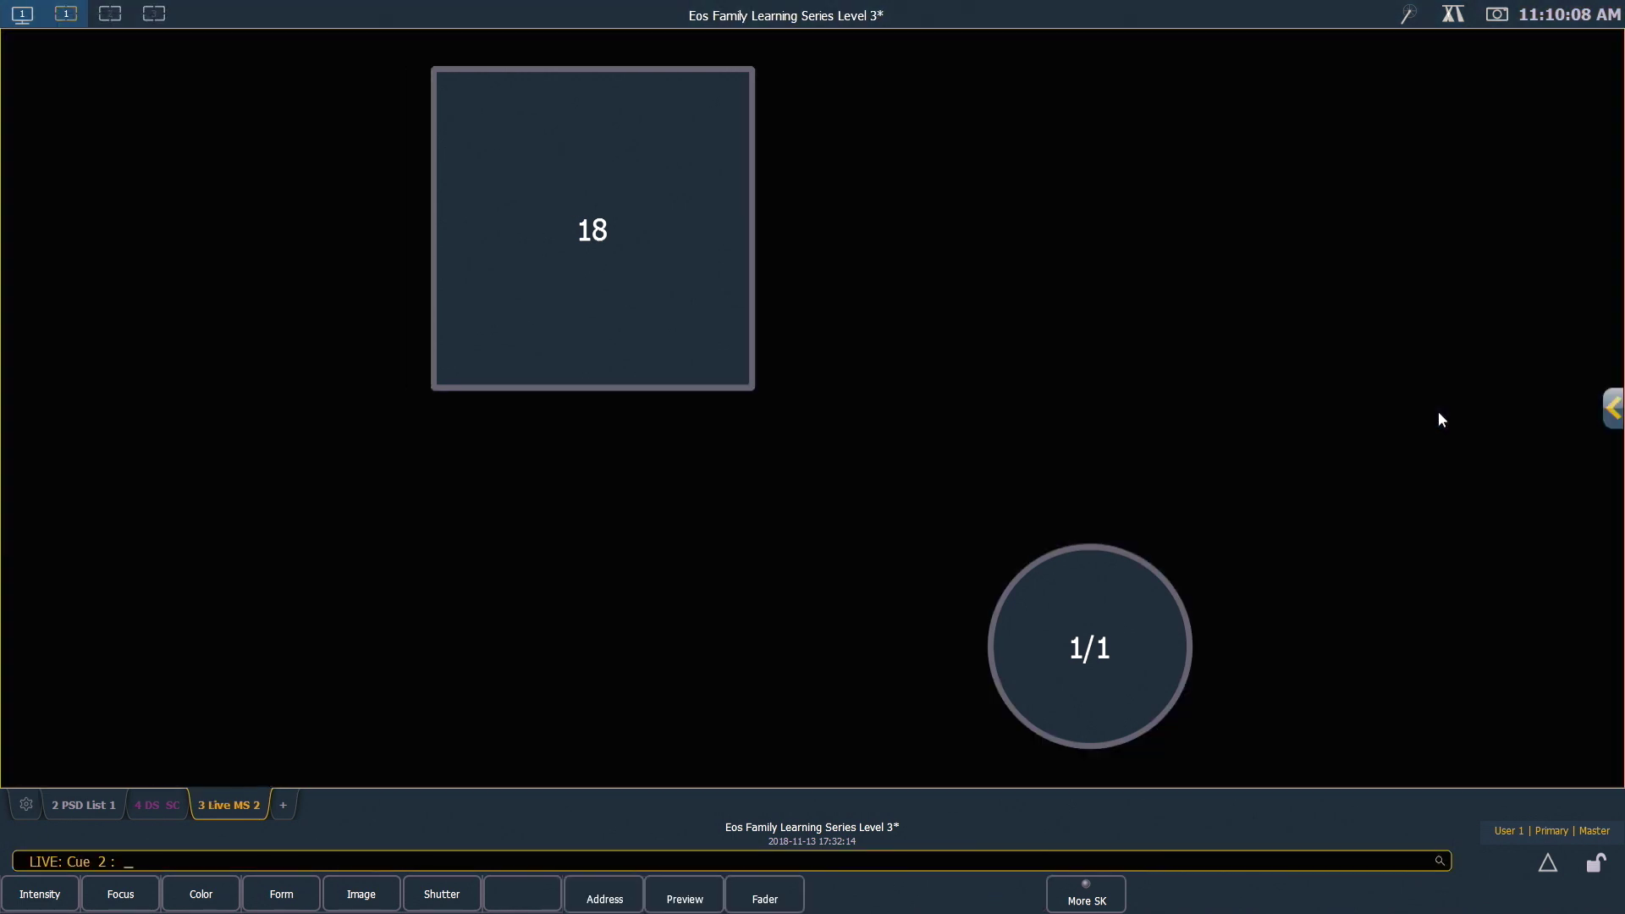
{"action": "left_click", "coordinate": [1113, 621]}
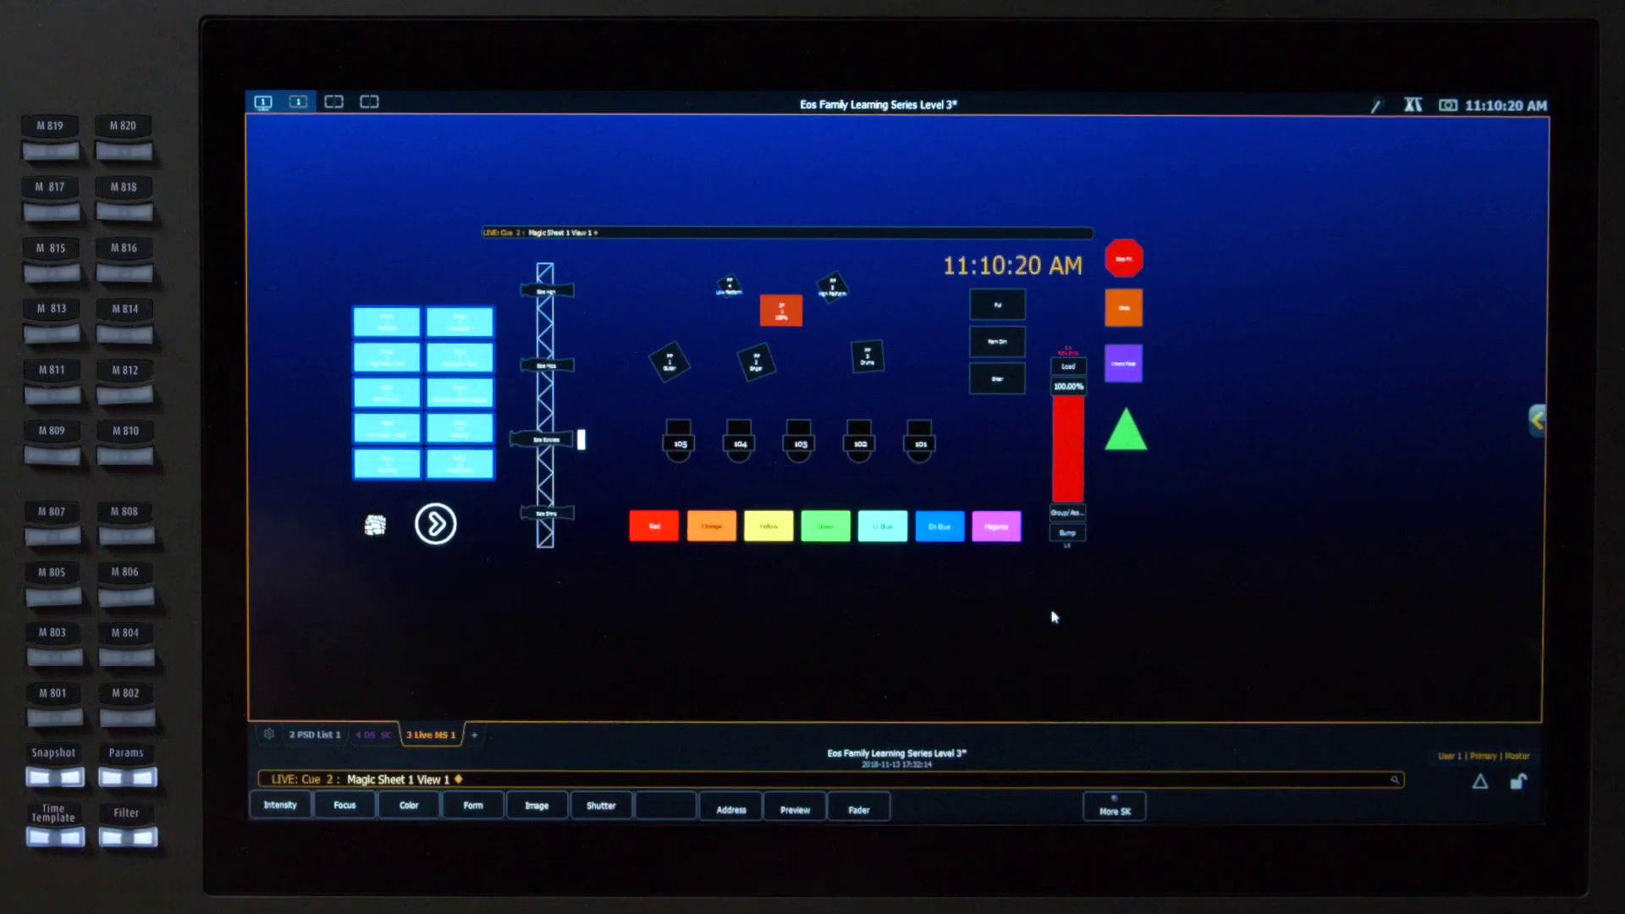
{"action": "left_click", "coordinate": [474, 734]}
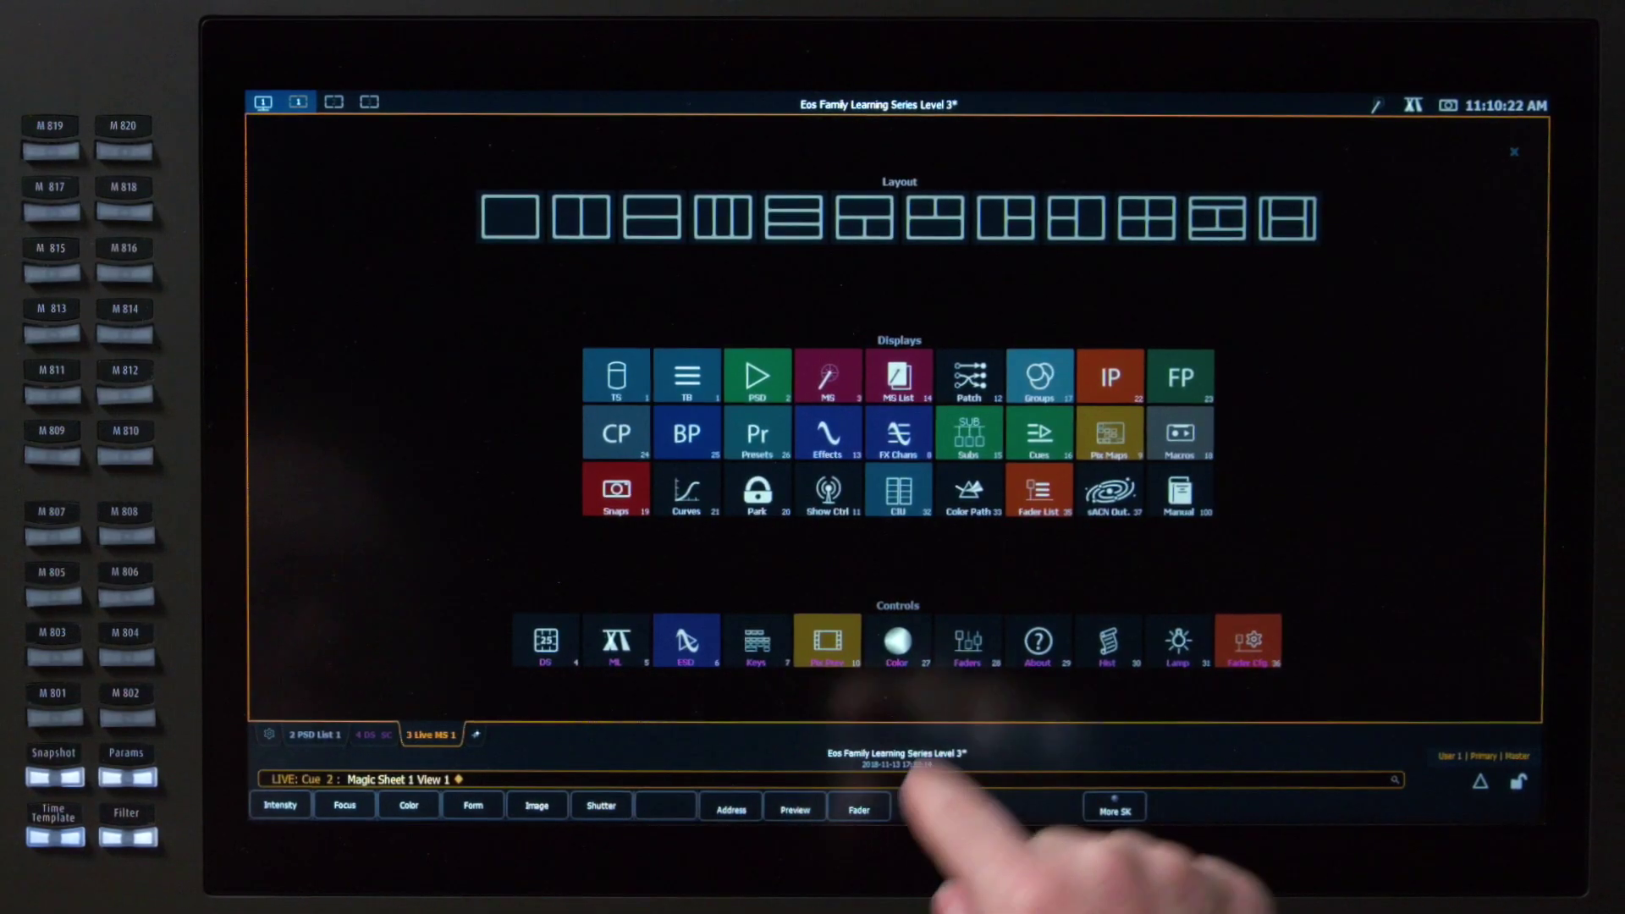
{"action": "left_click", "coordinate": [898, 380]}
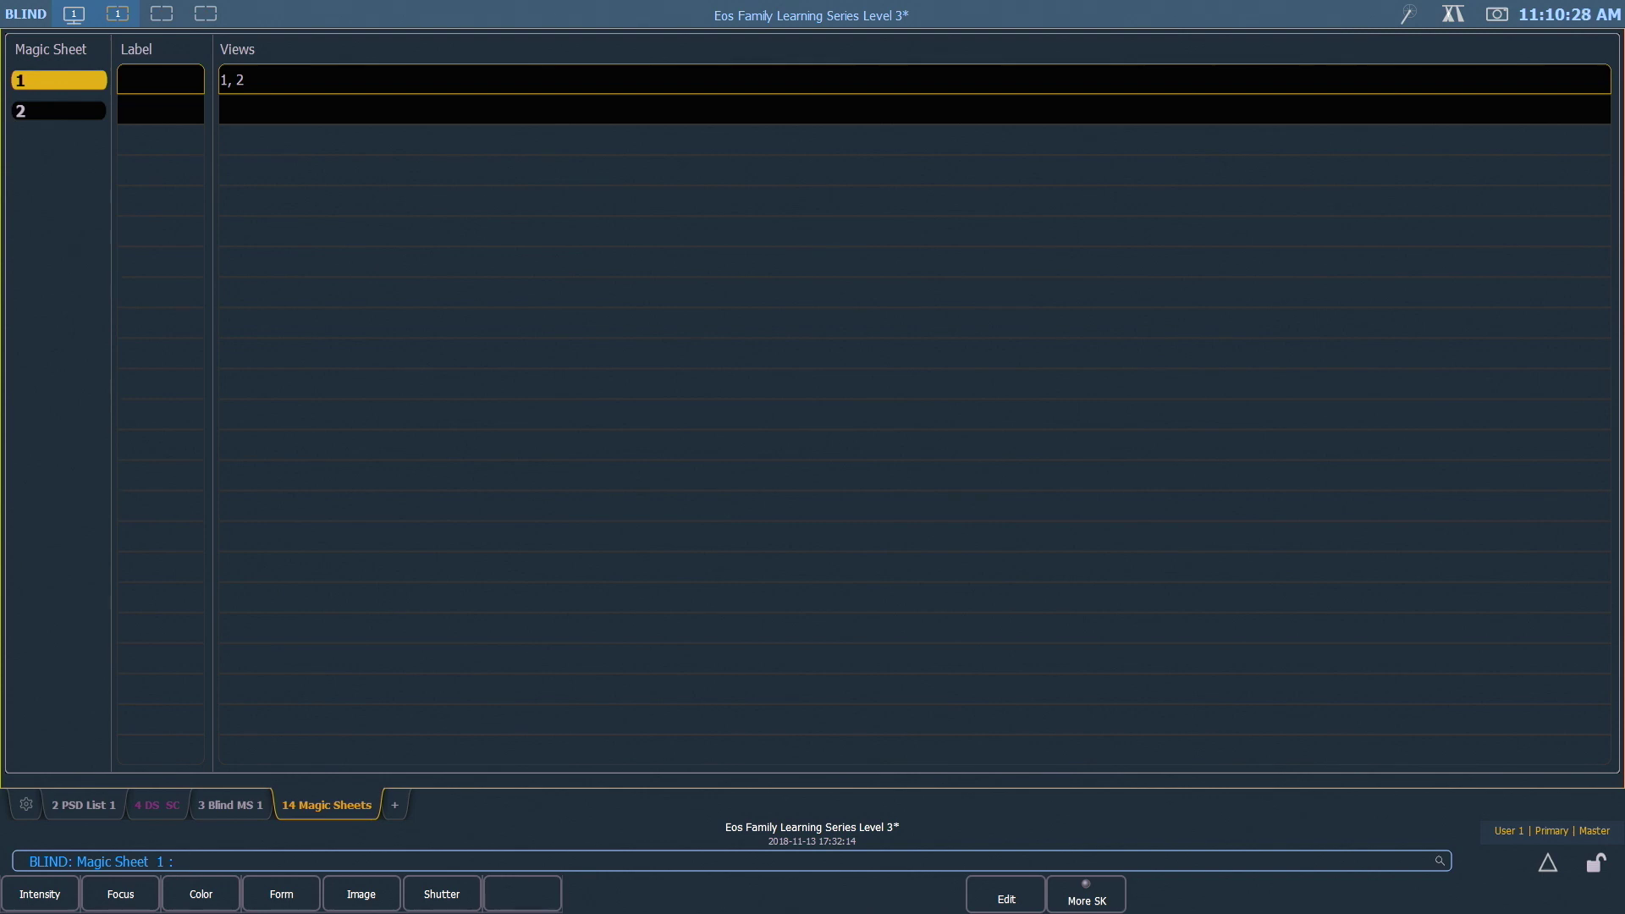
{"action": "key", "text": "F1"}
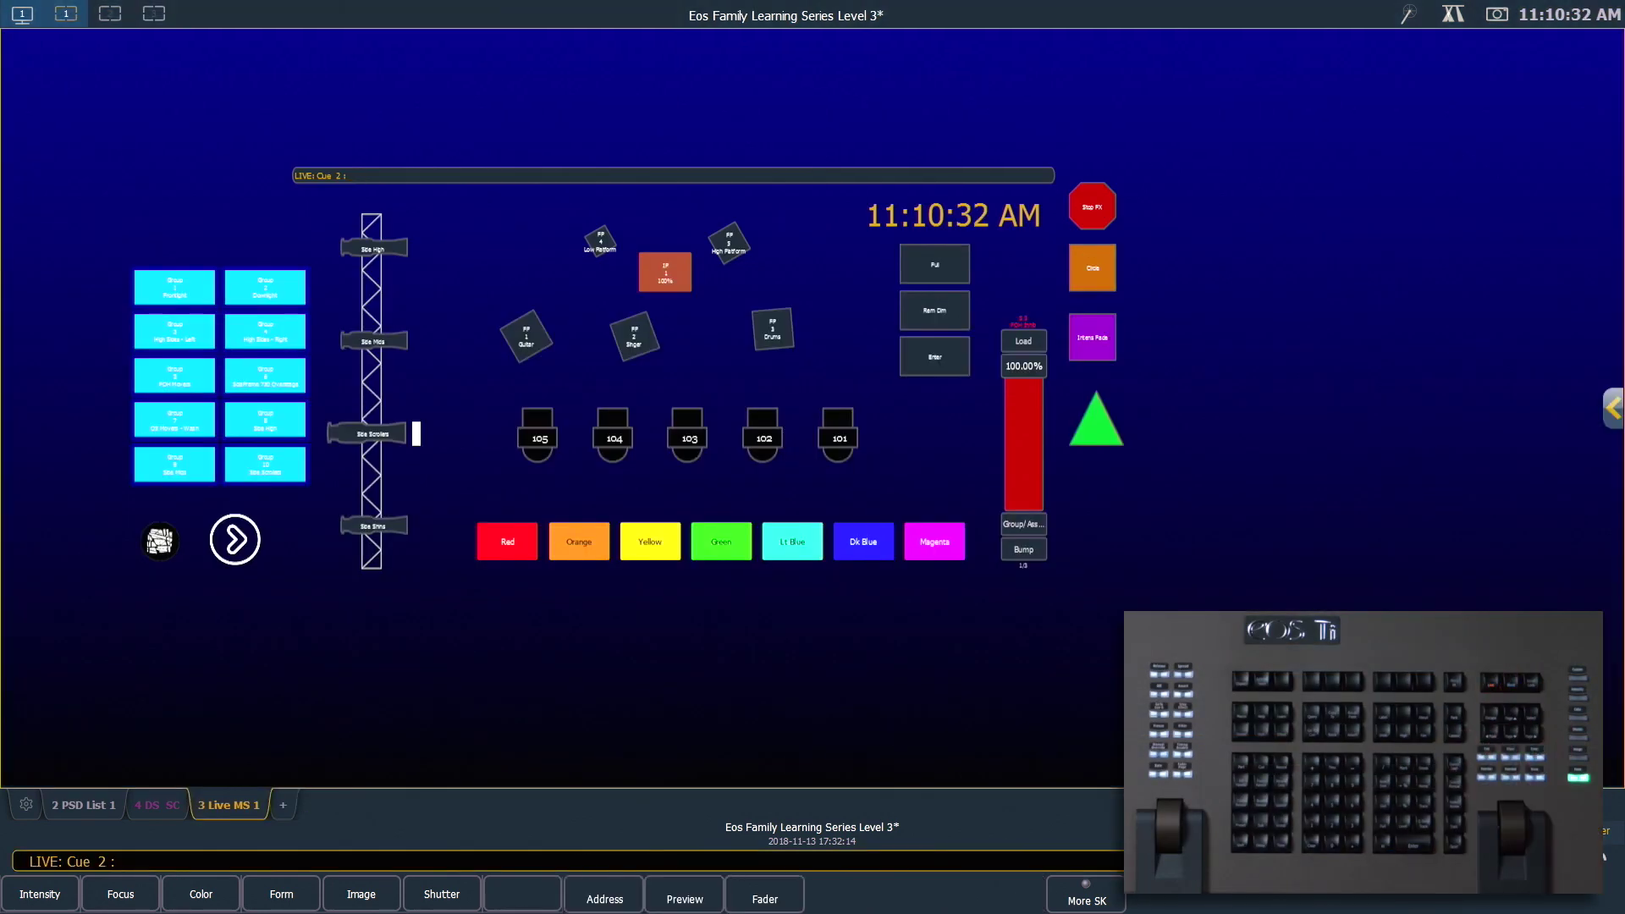